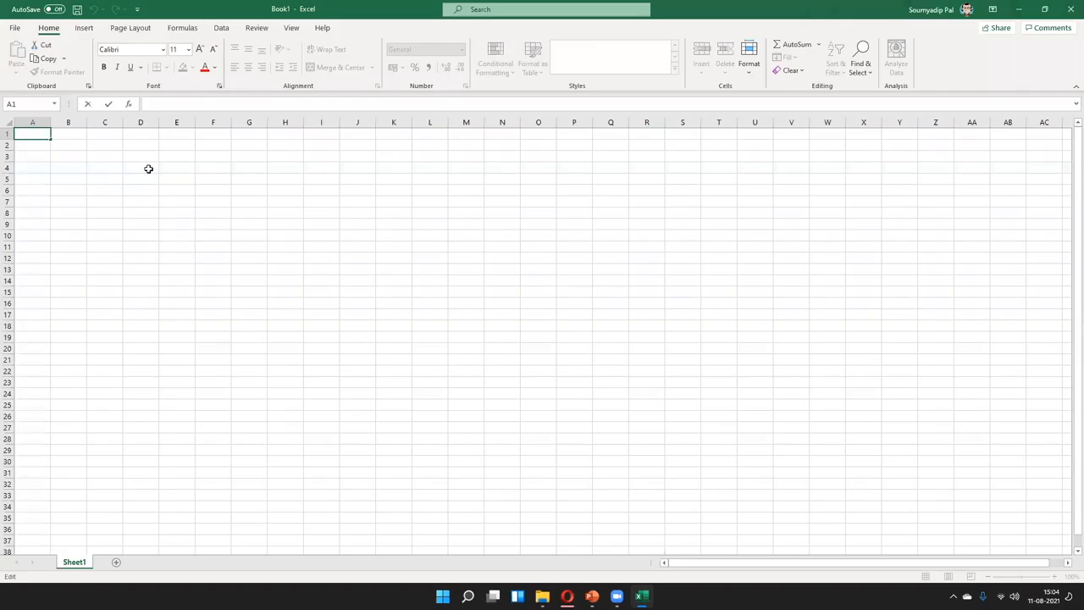
Step: Enter 1 and 2 in cells D4 and D5 and extend the series down to 30 in D33
key("Return")
type("2")
key("Return")
key("Up")
key("Up")
key("shift+Down")
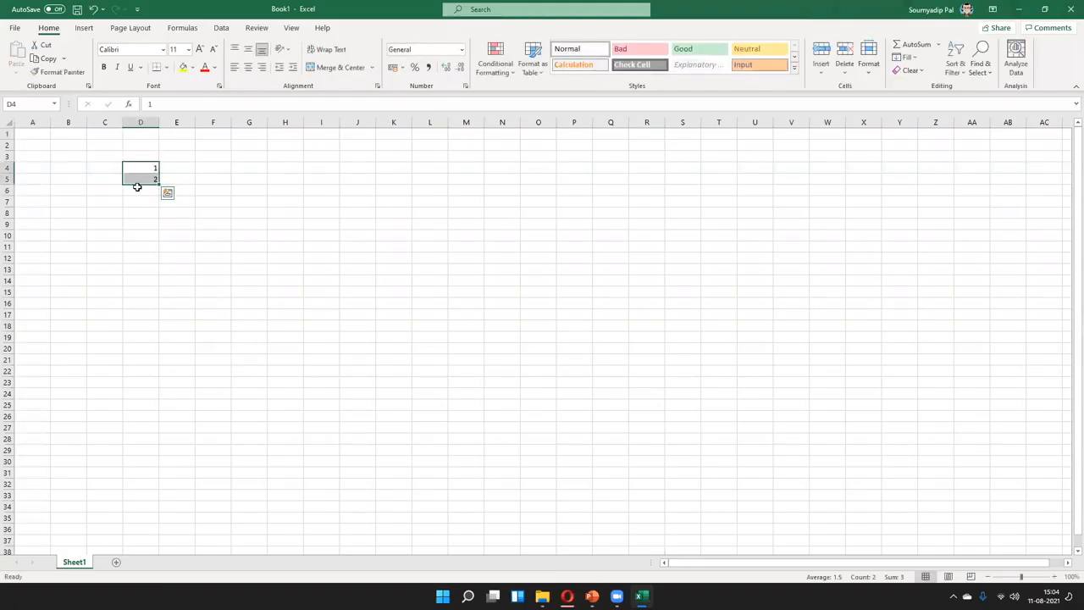
left_click_drag(156, 185, 155, 506)
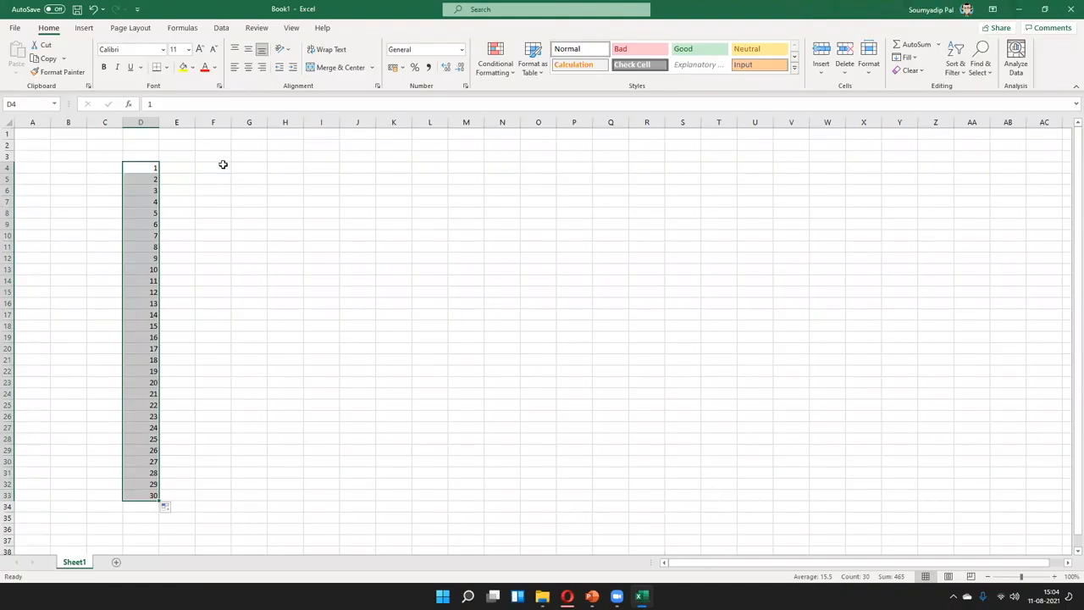
Step: Enter A and B in cells G4 and G5 and fill the alternating pattern down to G33
left_click(238, 166)
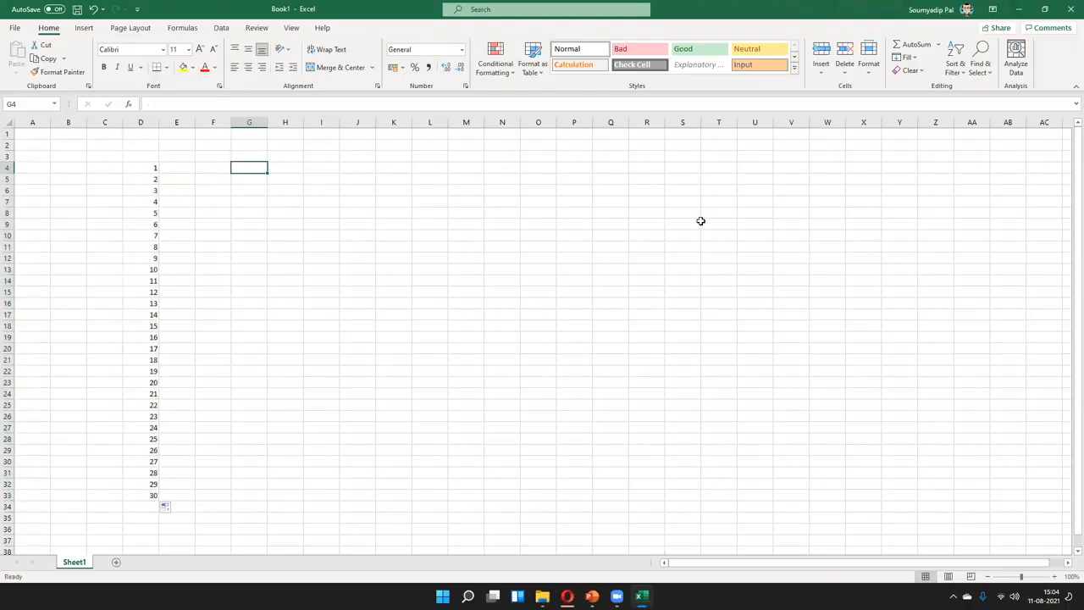
type("A4B")
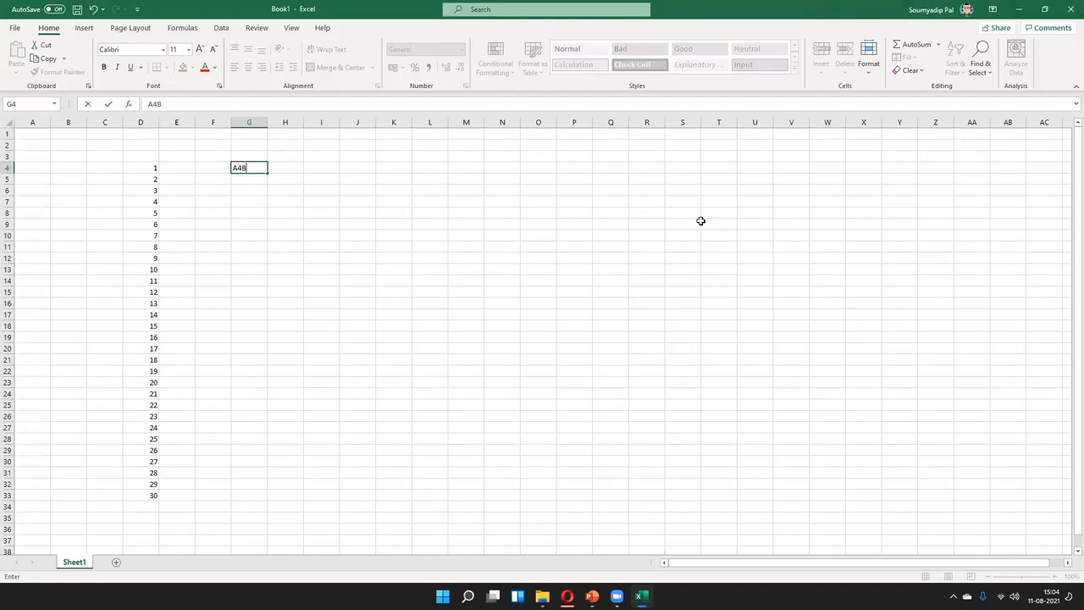
key("BackSpace")
key("BackSpace")
type("A")
key("Return")
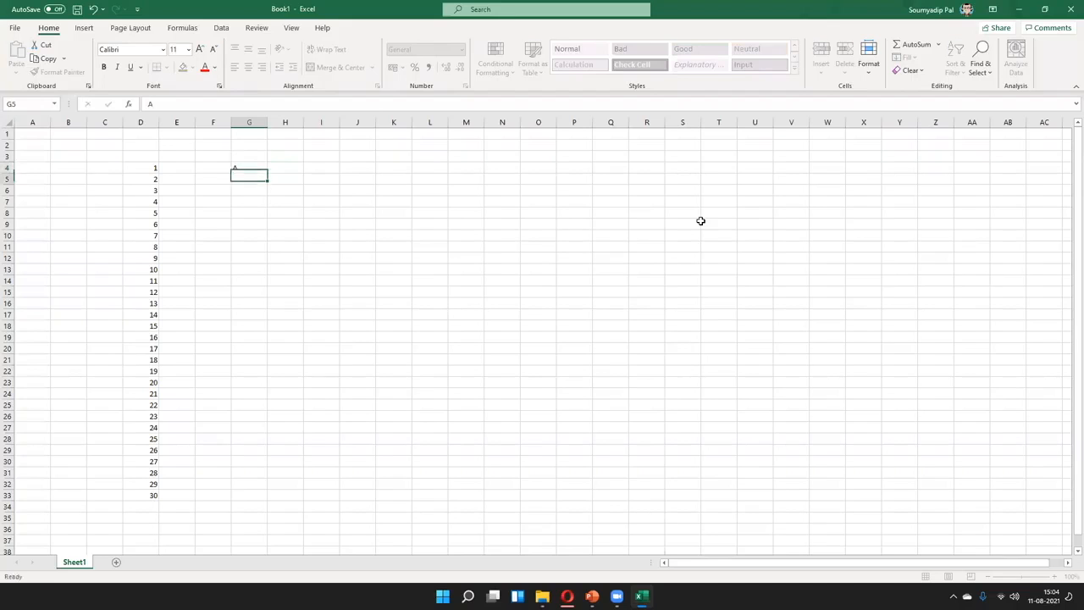
type("B")
key("Return")
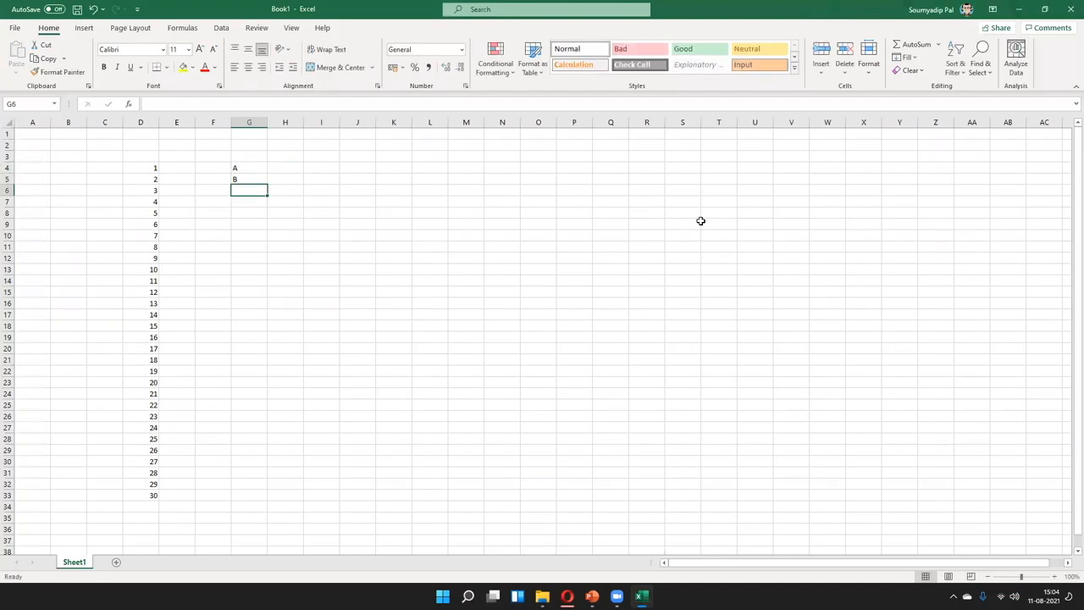
key("Up")
left_click_drag(248, 168, 270, 502)
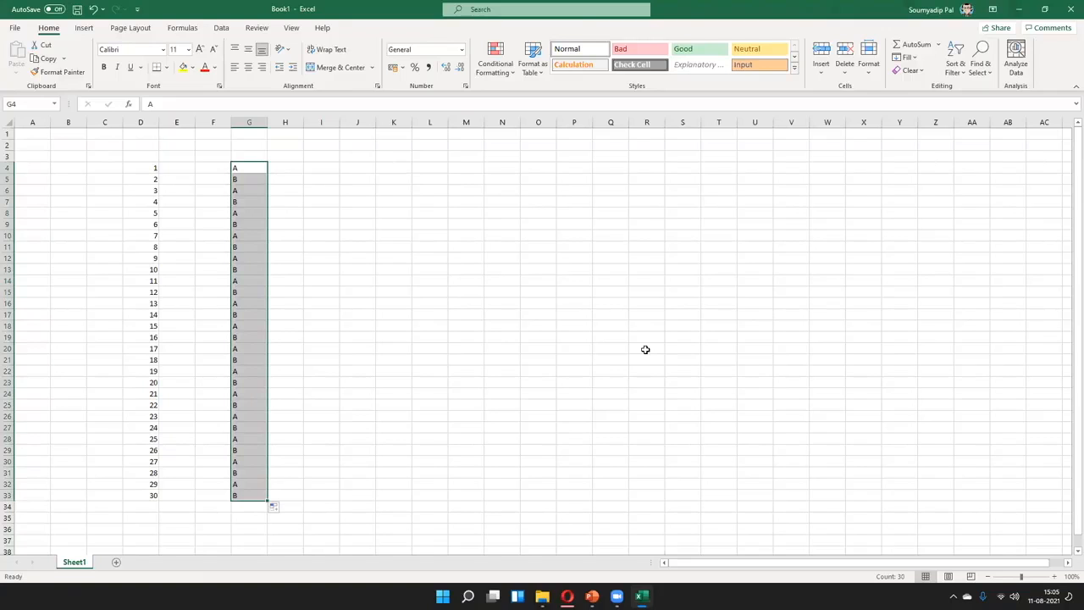
Step: Enter January in cell J4 and autofill the months down to December in J15
left_click(361, 166)
type("January")
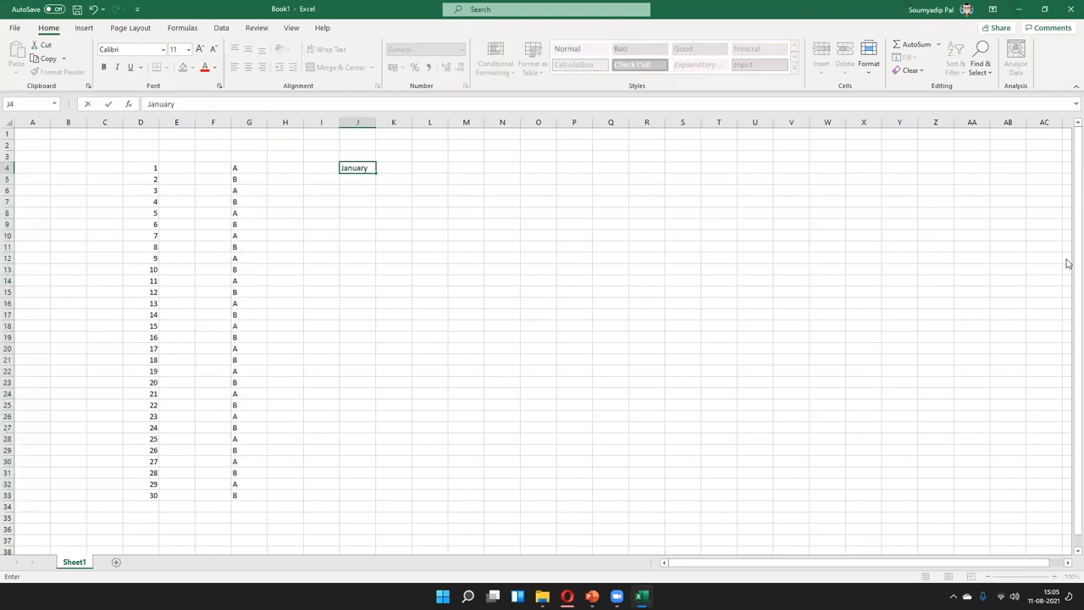
key("Return")
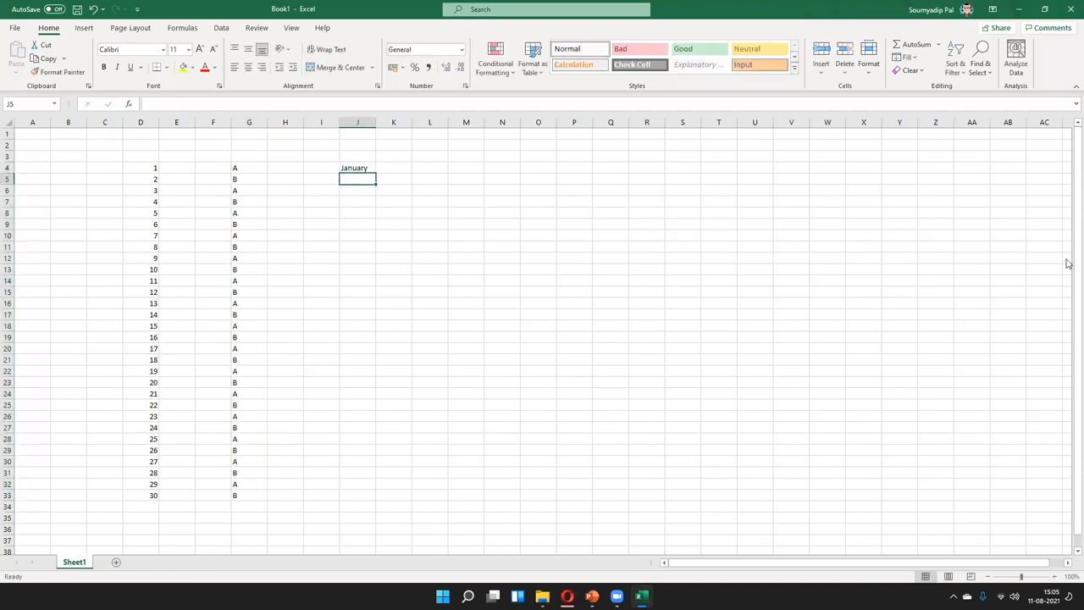
left_click(360, 167)
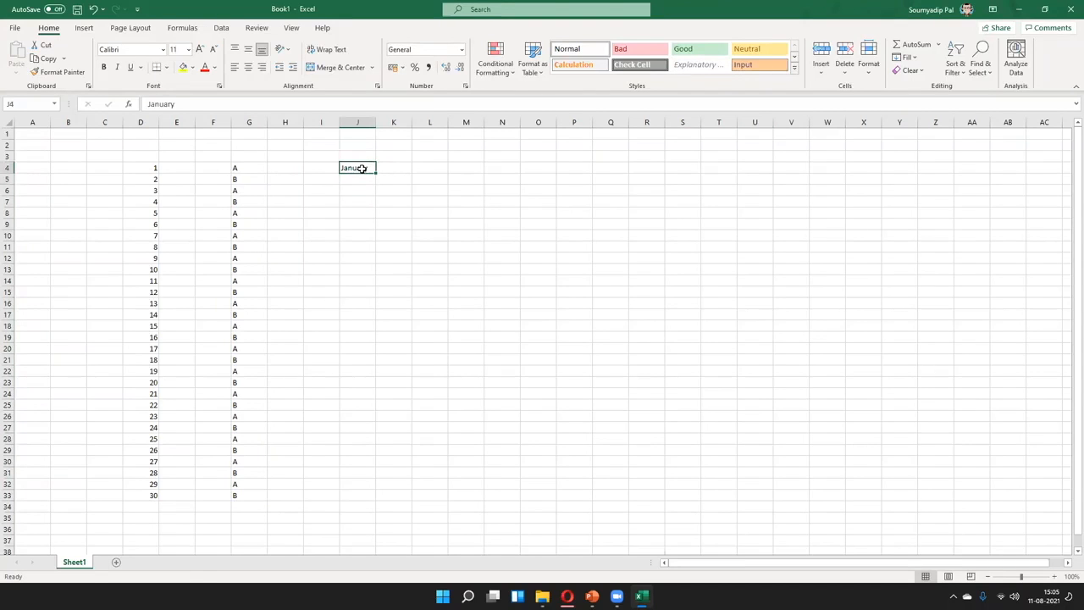
left_click_drag(374, 173, 373, 298)
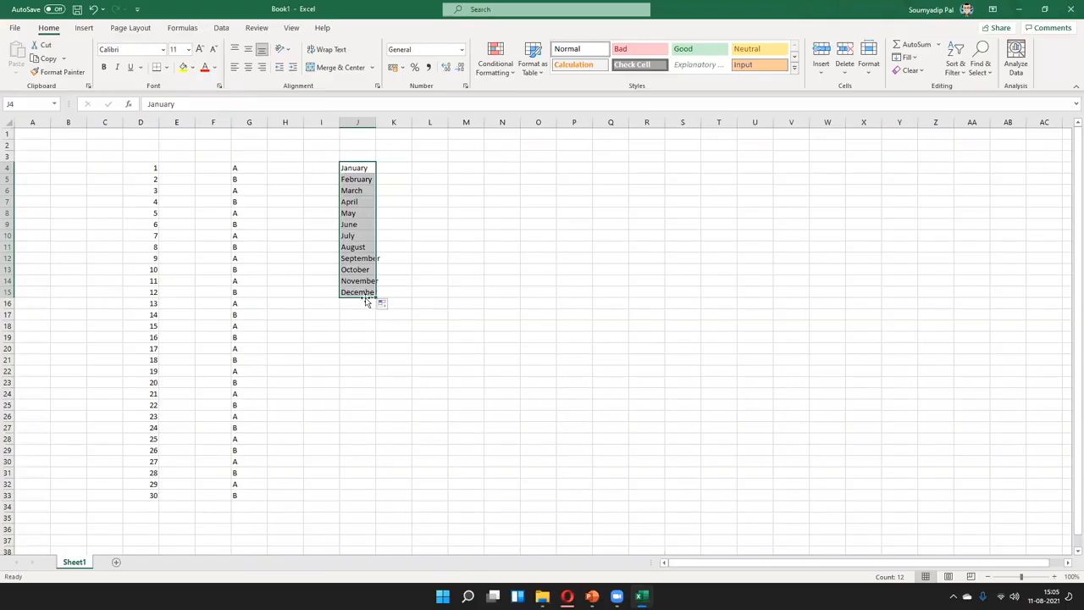
Step: Enter Monday in cell M4 and autofill the weekdays down to M15
left_click(471, 159)
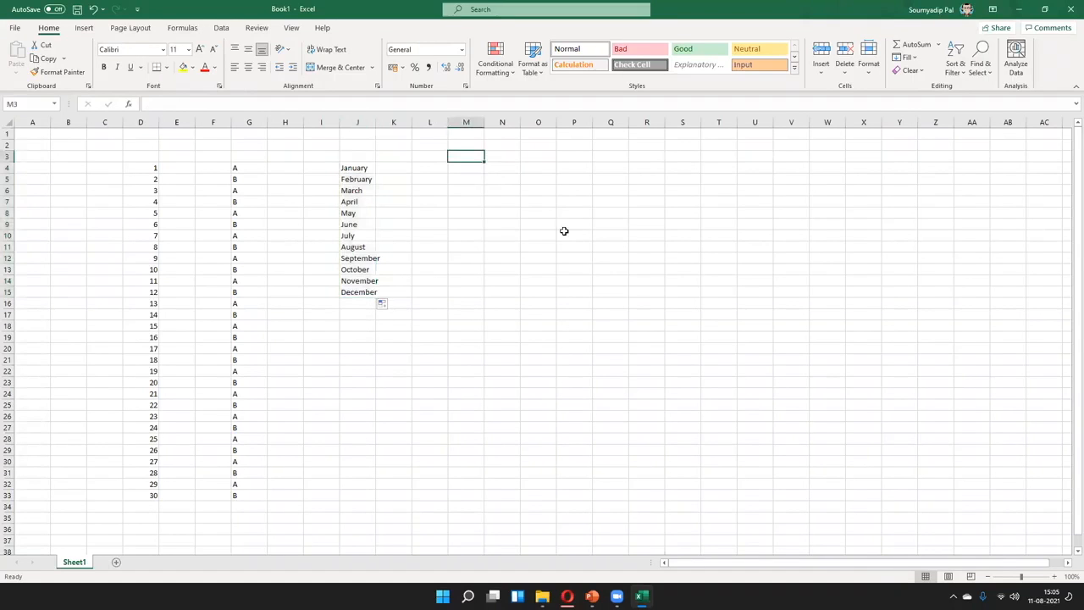
key("Down")
type("Mo")
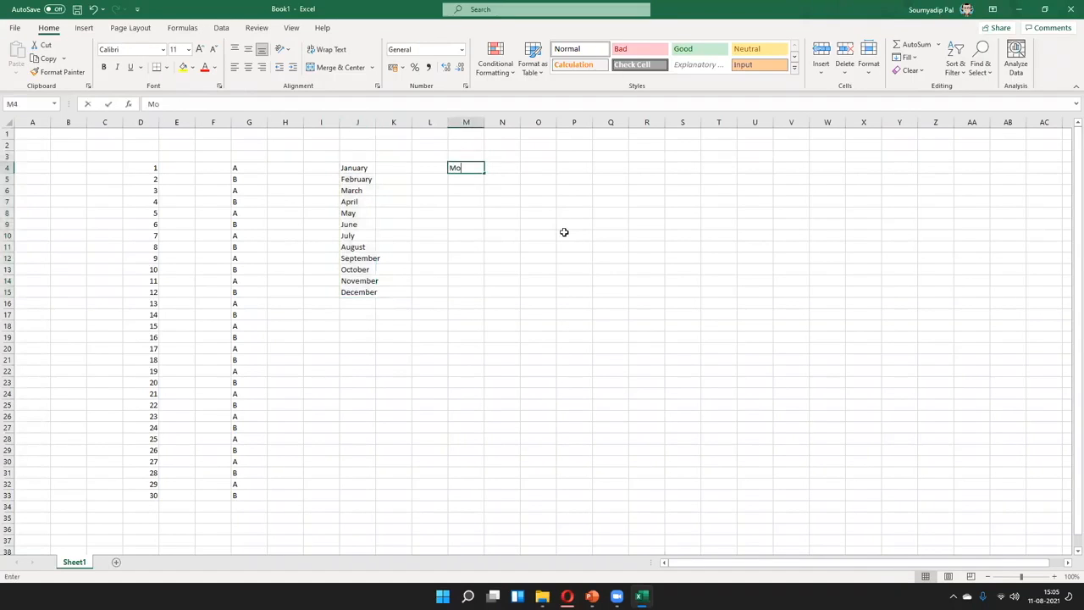
type("nday")
key("Return")
left_click(469, 168)
left_click_drag(480, 175, 465, 292)
left_click(598, 503)
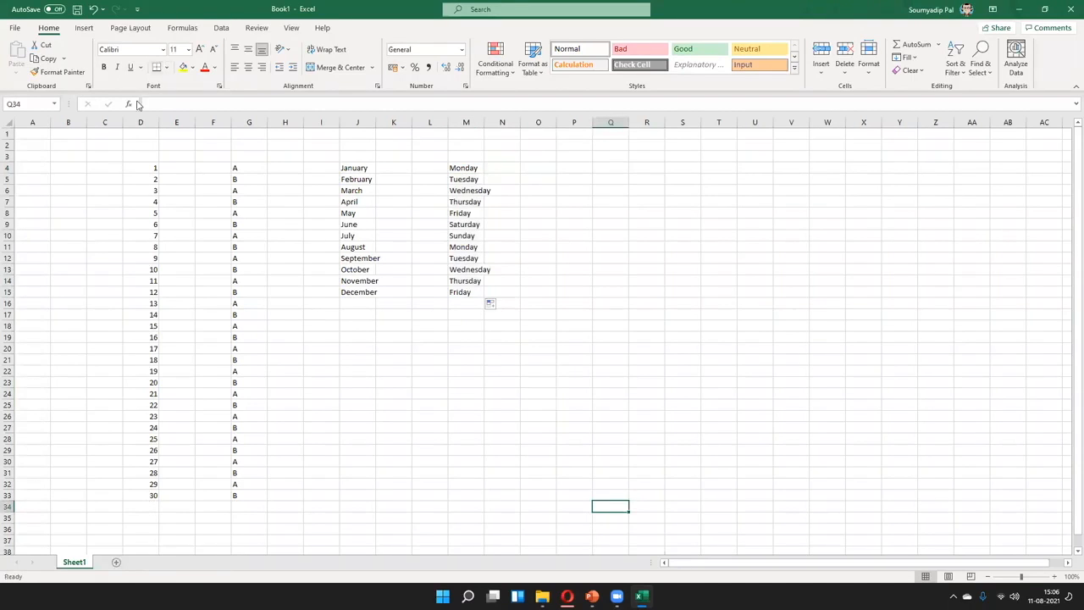
Step: Fill the value in D33 down column D through row 262
scroll(140, 214, "down", 8)
scroll(141, 213, "down", 20)
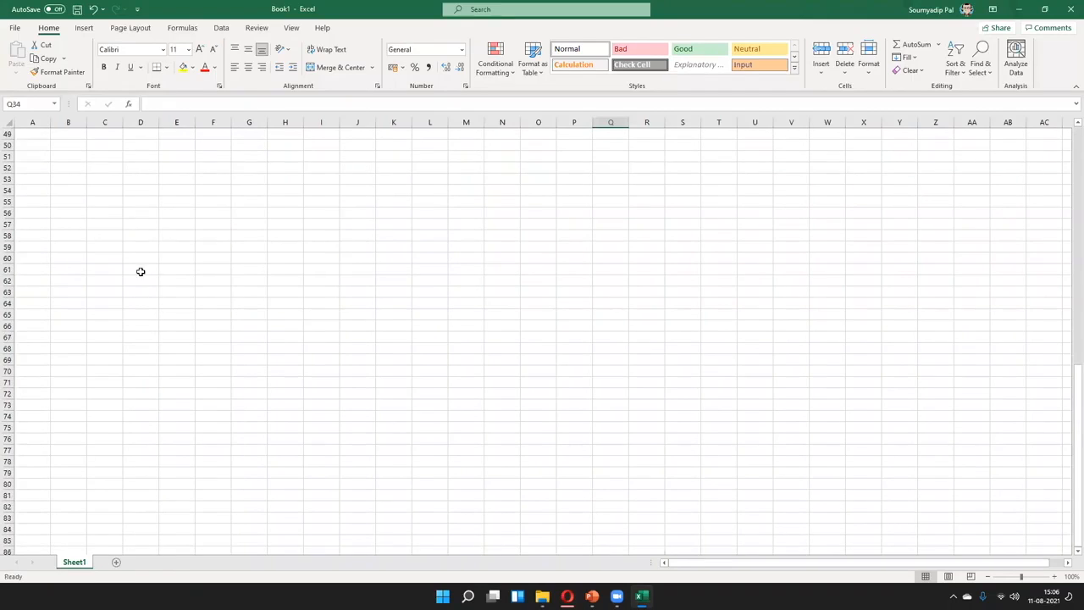
scroll(145, 421, "down", 12)
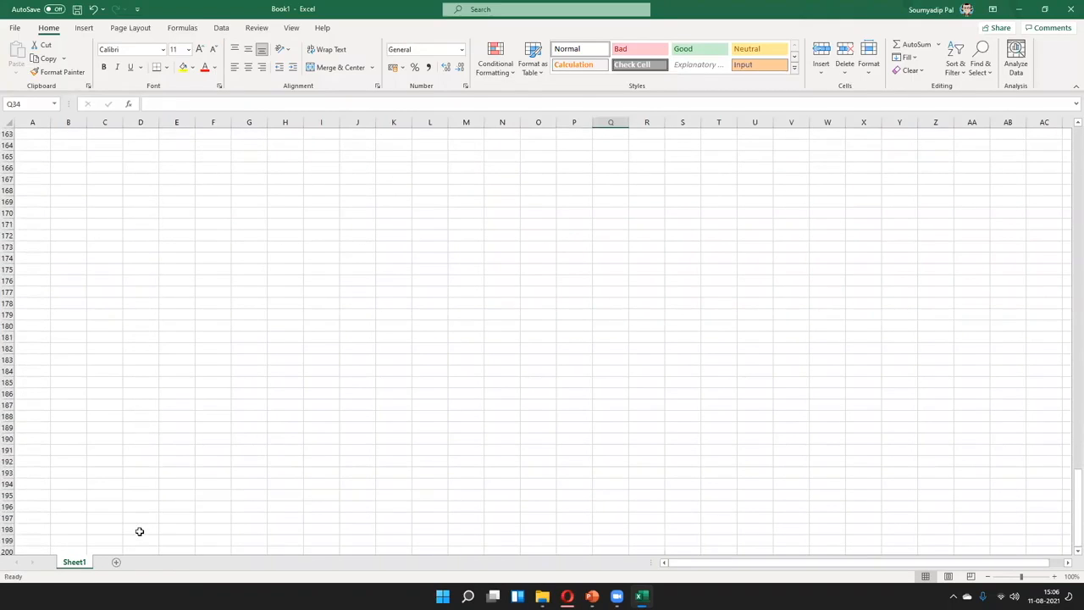
scroll(143, 537, "down", 11)
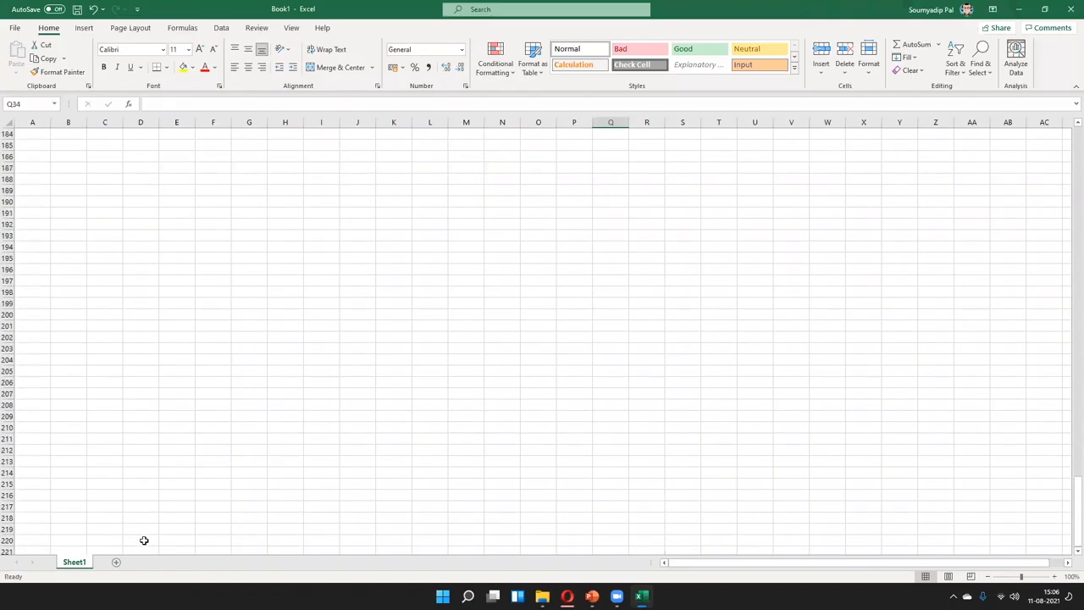
scroll(140, 537, "down", 5)
left_click(140, 539)
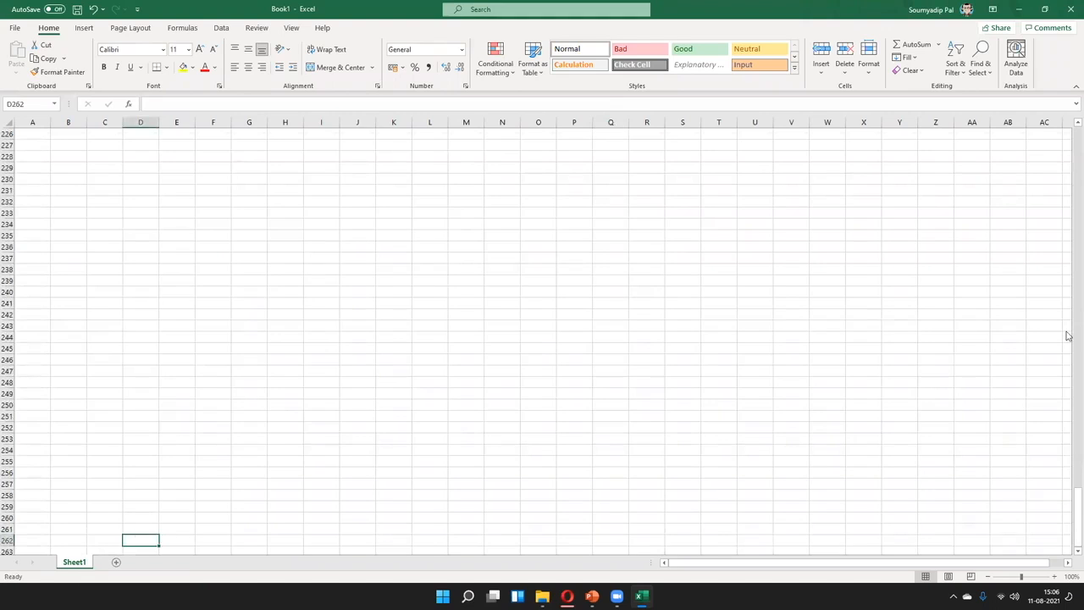
key("ctrl+shift+Up")
key("ctrl+d")
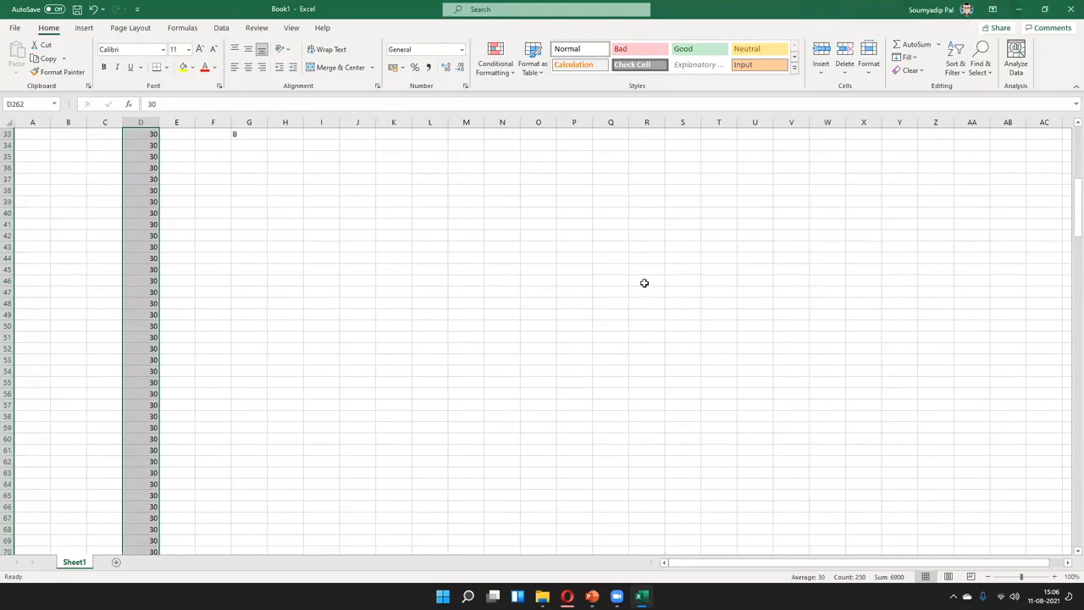
Step: Review the values copied down column D and undo the fill below D33
scroll(442, 250, "up", 8)
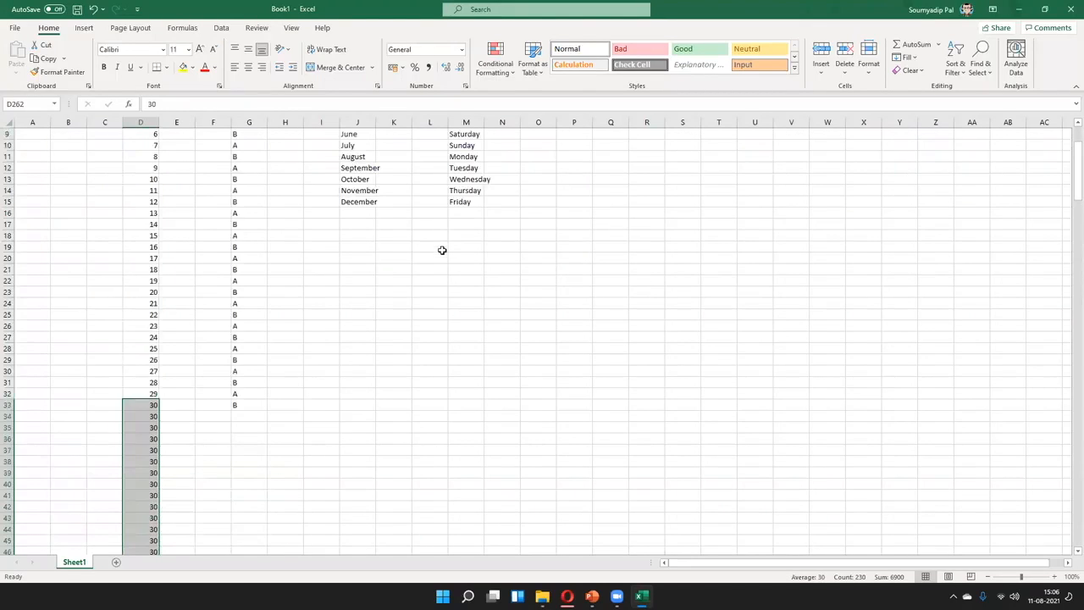
scroll(263, 386, "up", 1)
scroll(138, 446, "up", 3)
scroll(143, 390, "down", 3)
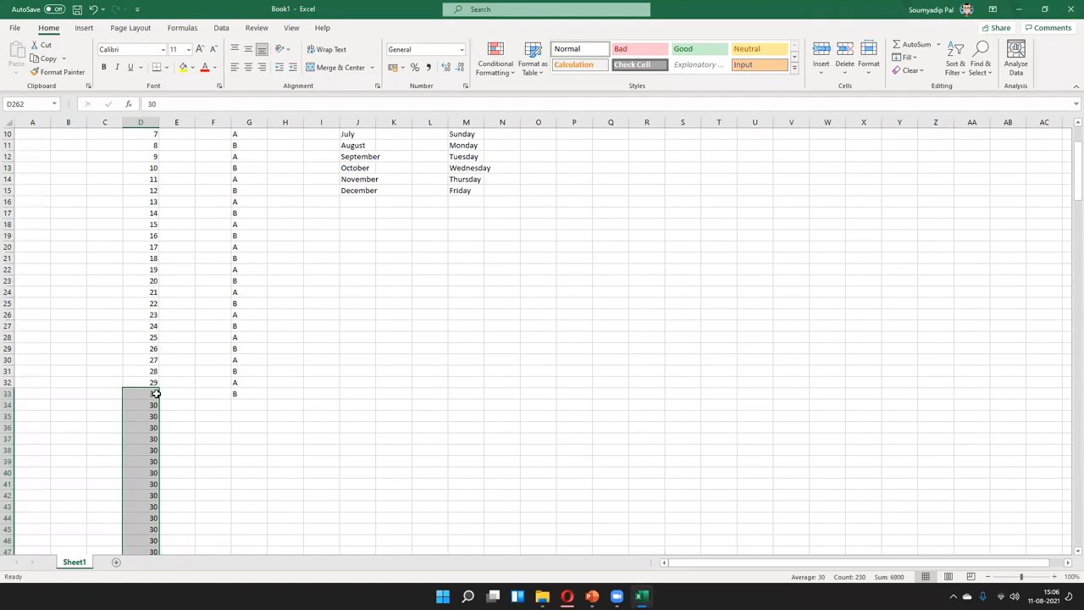
scroll(226, 365, "down", 20)
scroll(224, 373, "up", 20)
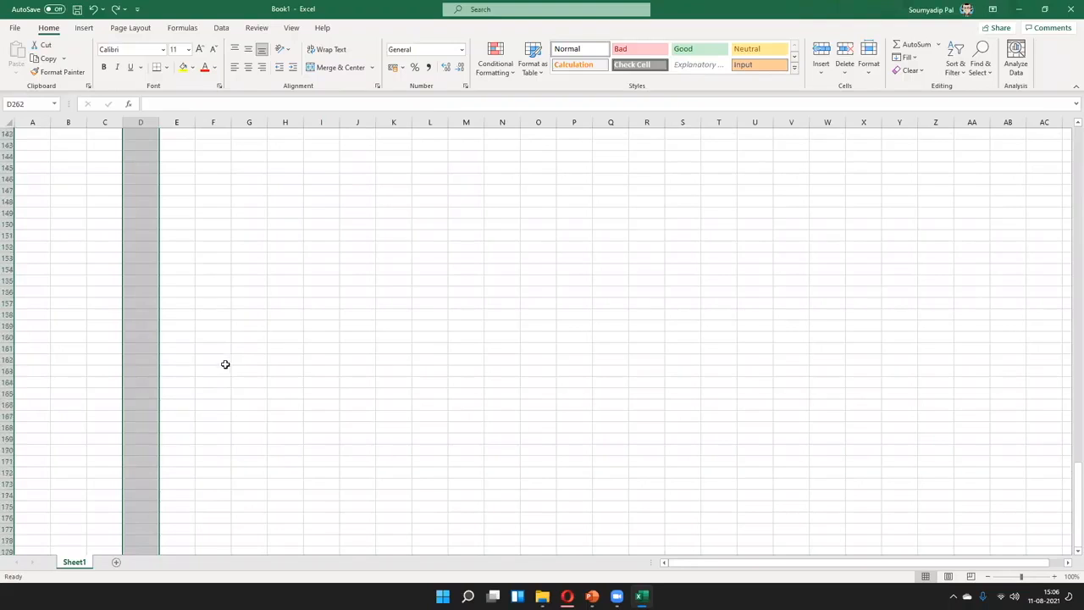
scroll(217, 382, "up", 18)
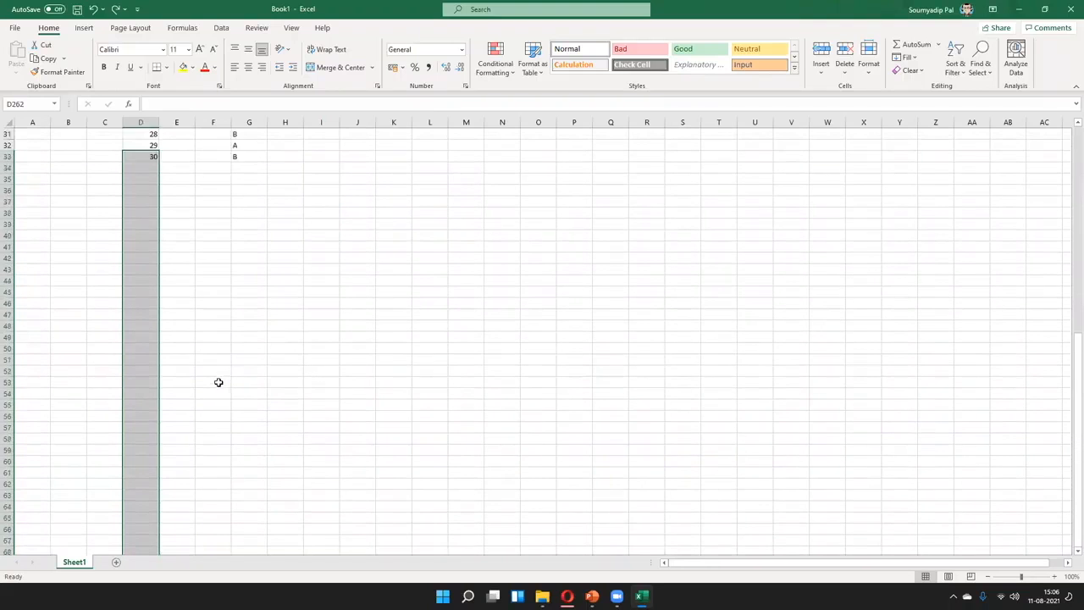
left_click(273, 413)
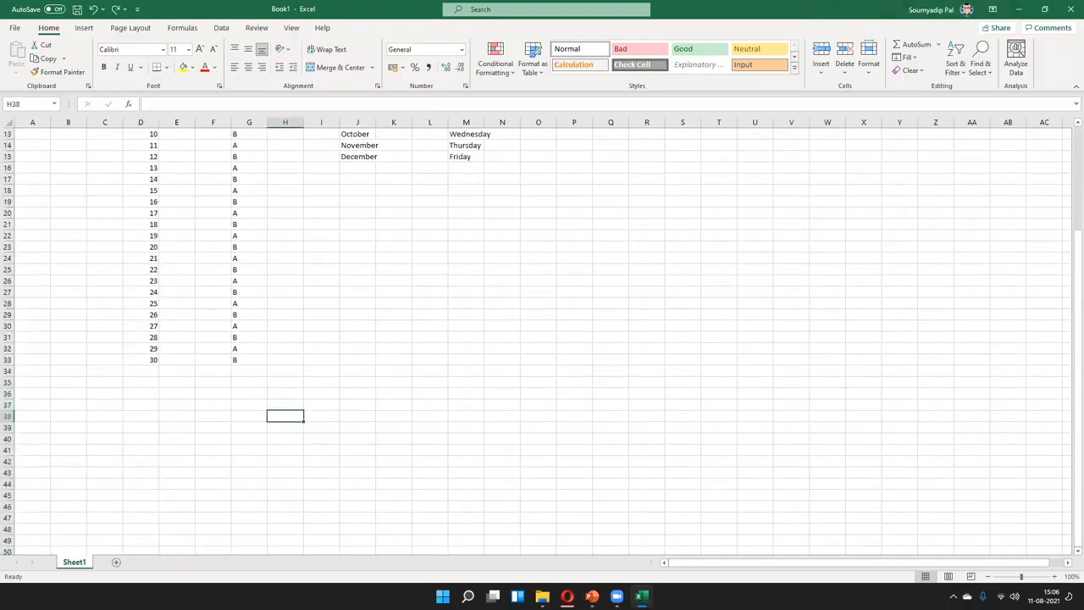
Step: Clear the numbers in D6 through D33, leaving only 1 and 2 in column D
left_click_drag(141, 157, 153, 362)
key("Delete")
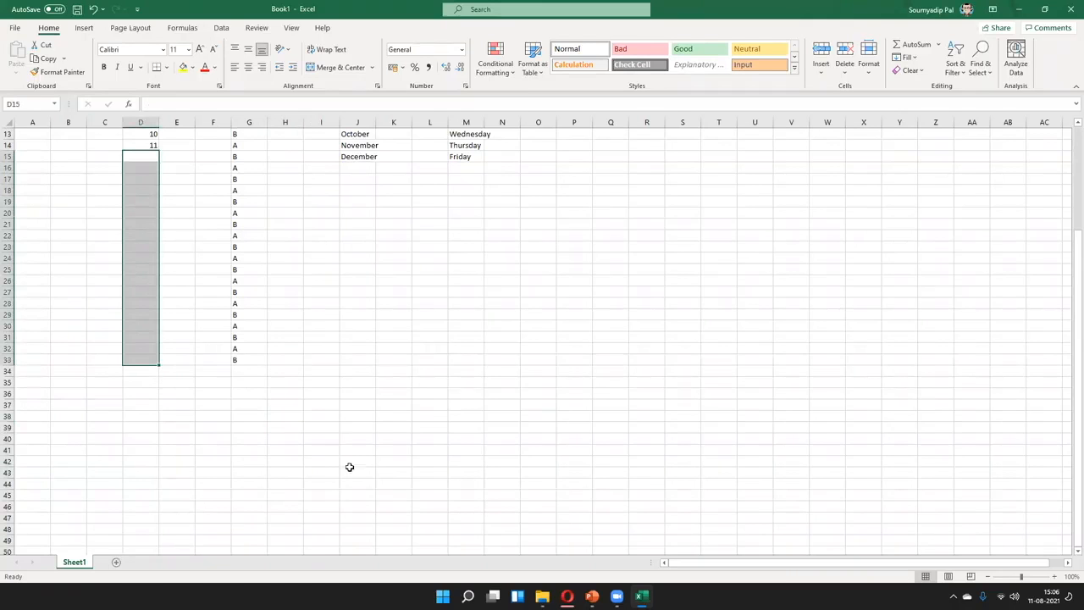
scroll(254, 458, "up", 1)
scroll(254, 322, "up", 4)
left_click_drag(157, 188, 150, 285)
key("Delete")
left_click(211, 303)
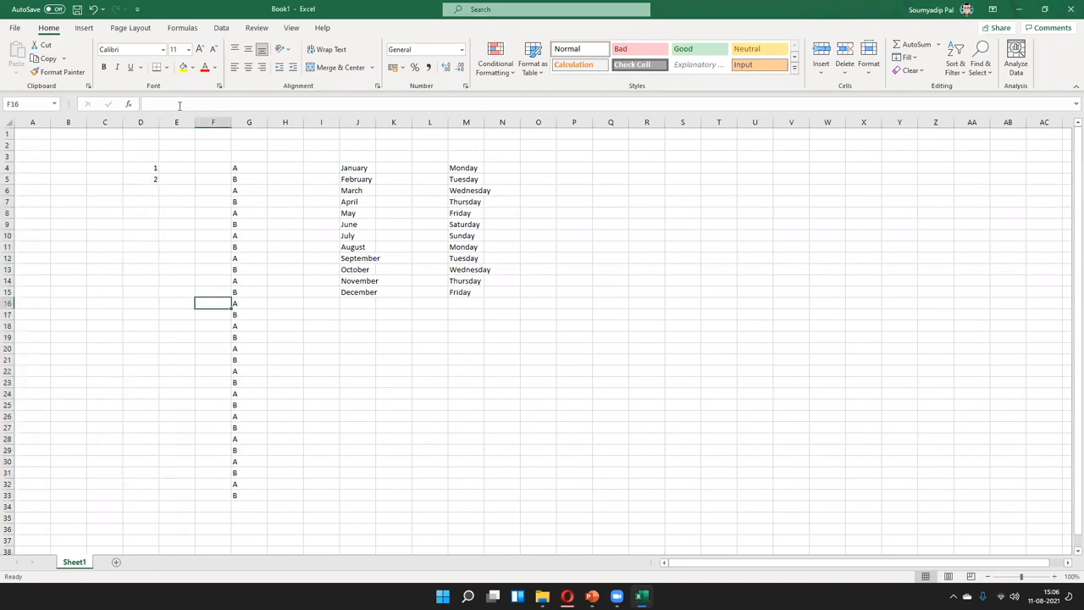
Step: Delete the empty columns E and F so the A/B list sits directly beside column D
left_click_drag(181, 121, 213, 121)
right_click(215, 123)
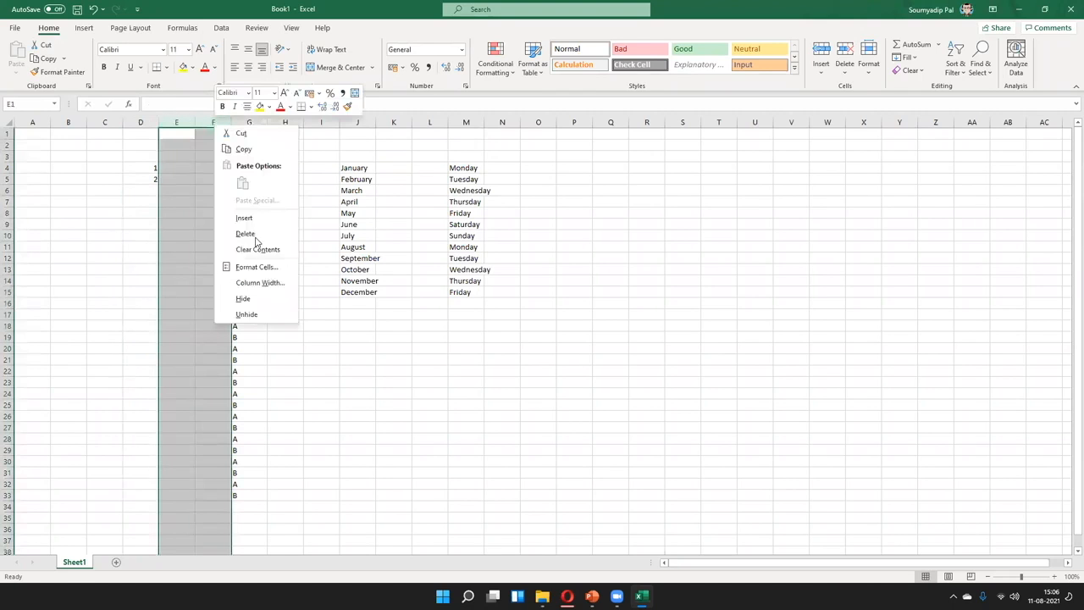
left_click(245, 233)
left_click(327, 395)
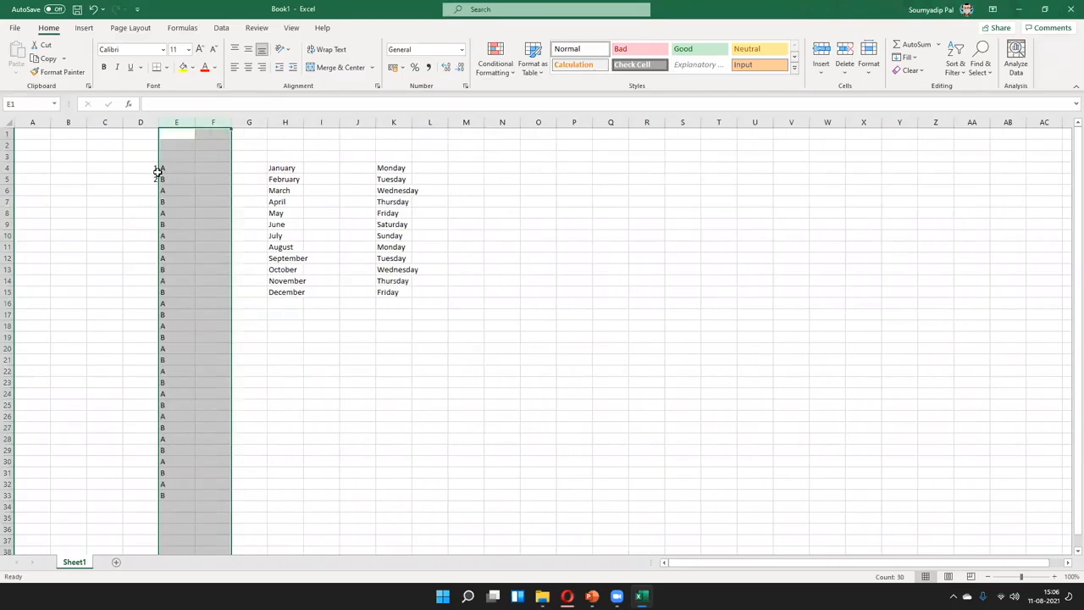
Step: Autofill the series from D4:D5 down to the last row of the adjacent A/B list and check where it ends
left_click_drag(167, 166, 175, 495)
left_click_drag(145, 167, 140, 178)
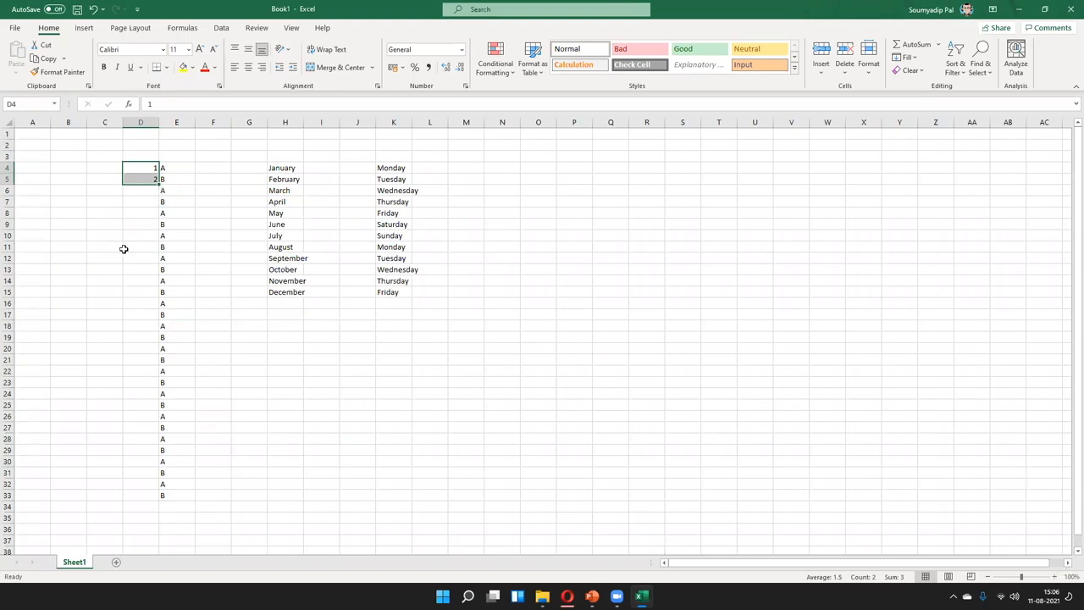
scroll(226, 214, "up", 2)
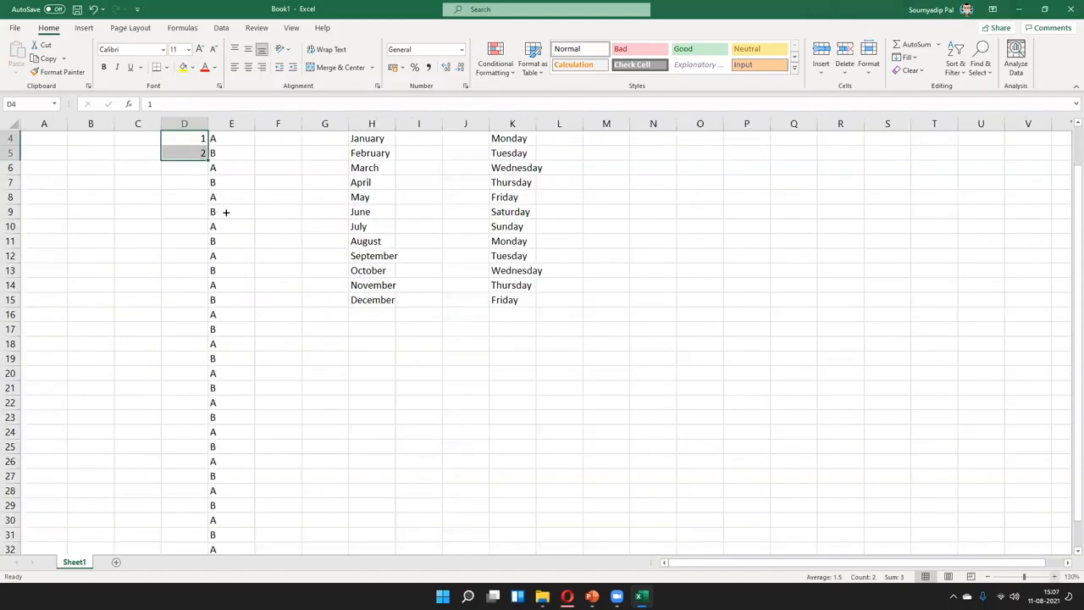
scroll(226, 214, "up", 1)
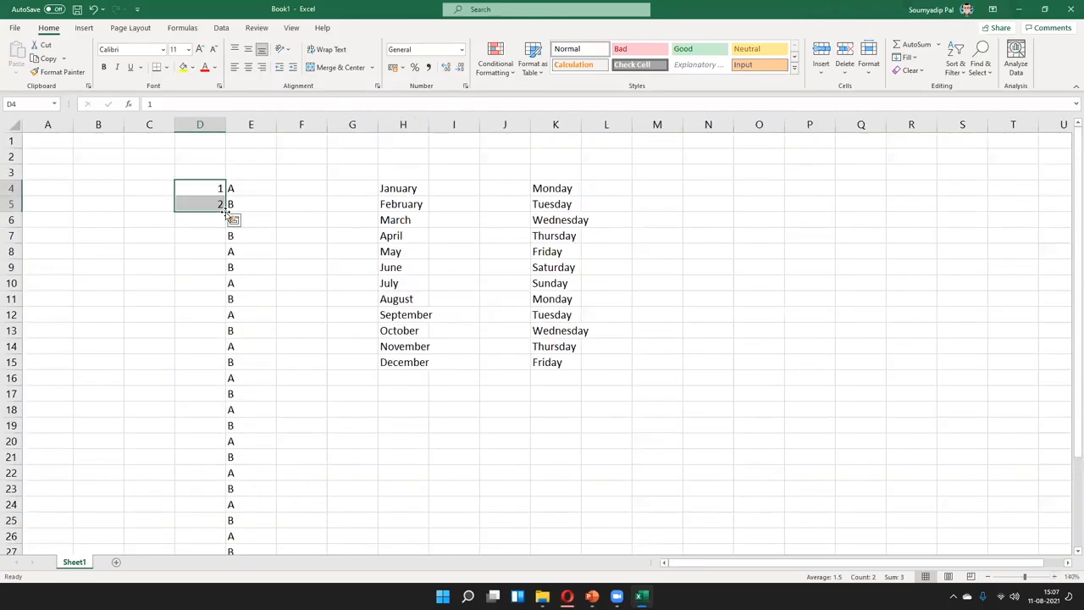
double_click(226, 213)
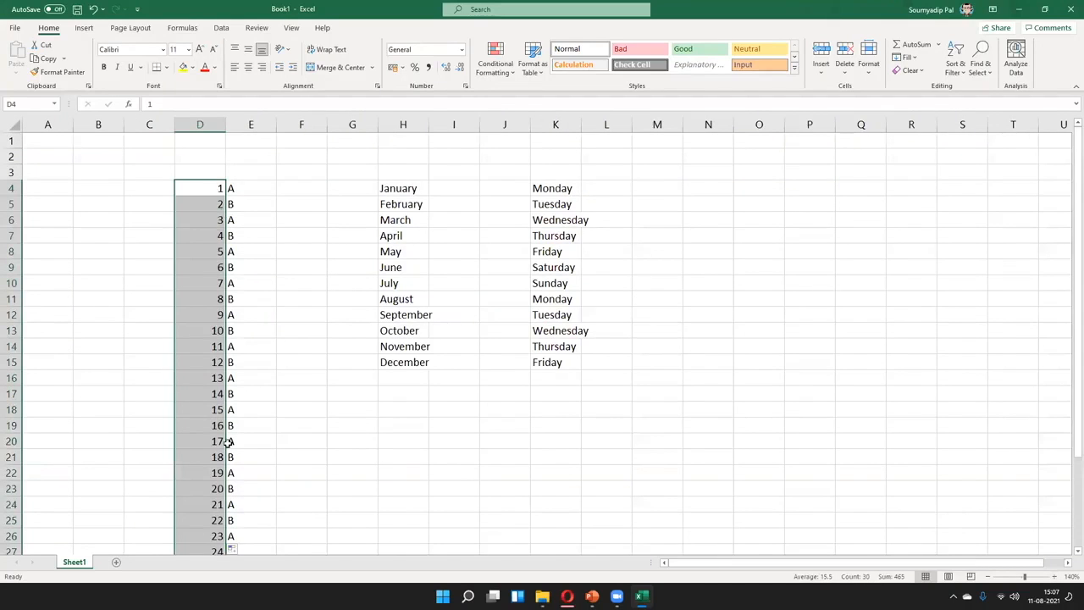
scroll(249, 366, "down", 4)
scroll(249, 366, "down", 1)
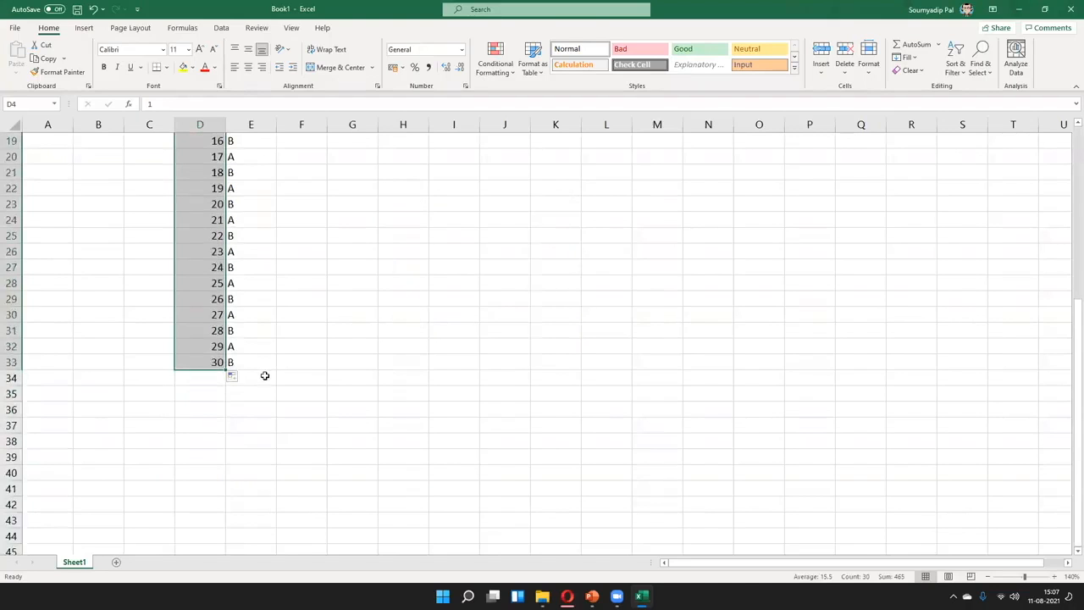
left_click(264, 375)
scroll(257, 235, "up", 6)
left_click_drag(237, 187, 258, 447)
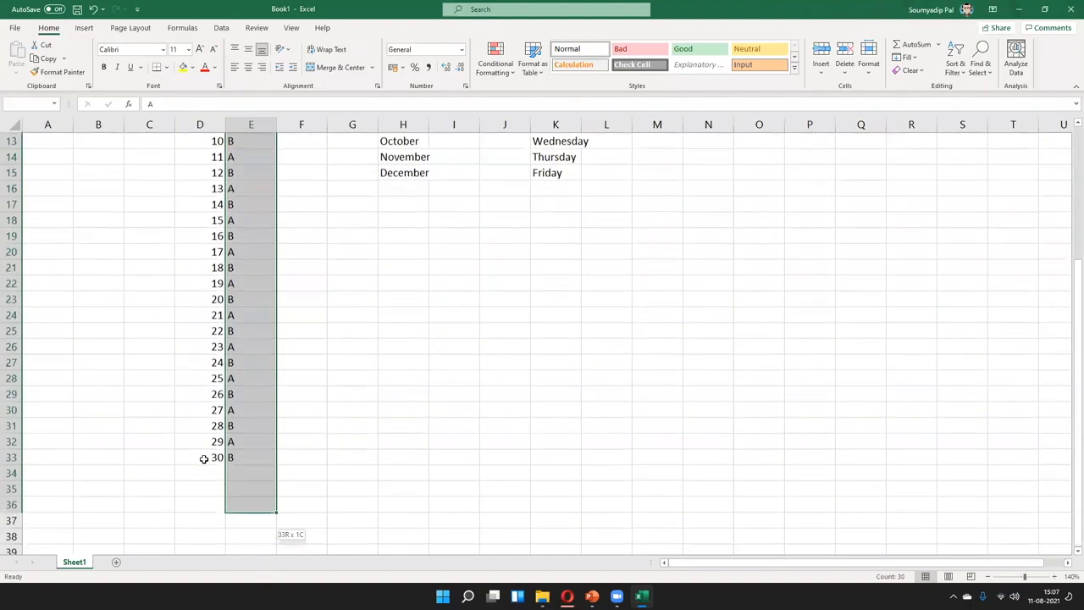
left_click(204, 459)
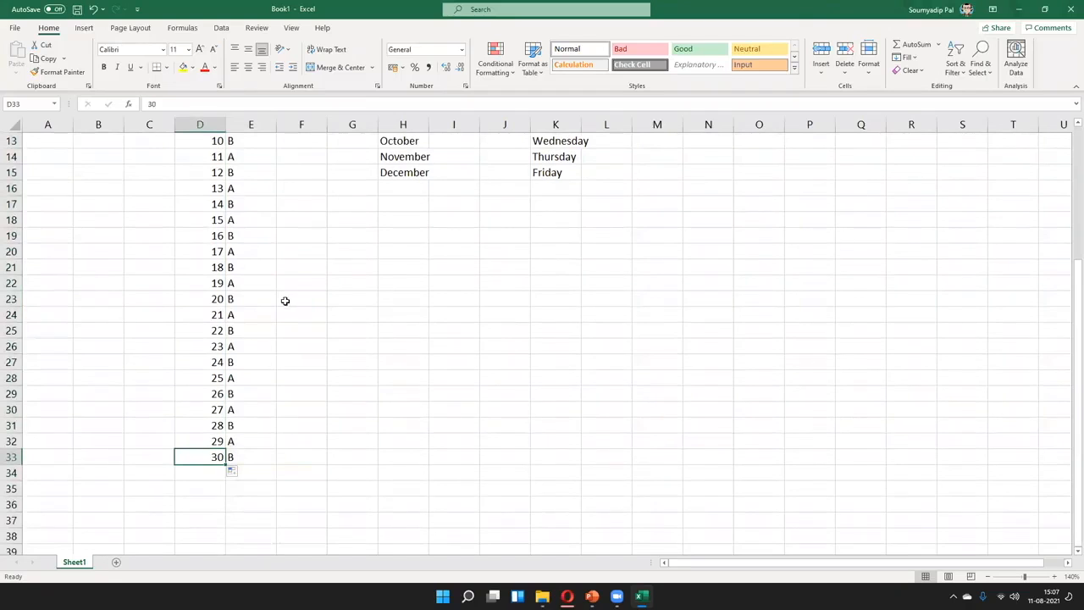
Step: Undo the autofill and the deletion of columns E and F, and select D4:D5 beside the restored gap
scroll(285, 300, "up", 4)
key("ctrl+z")
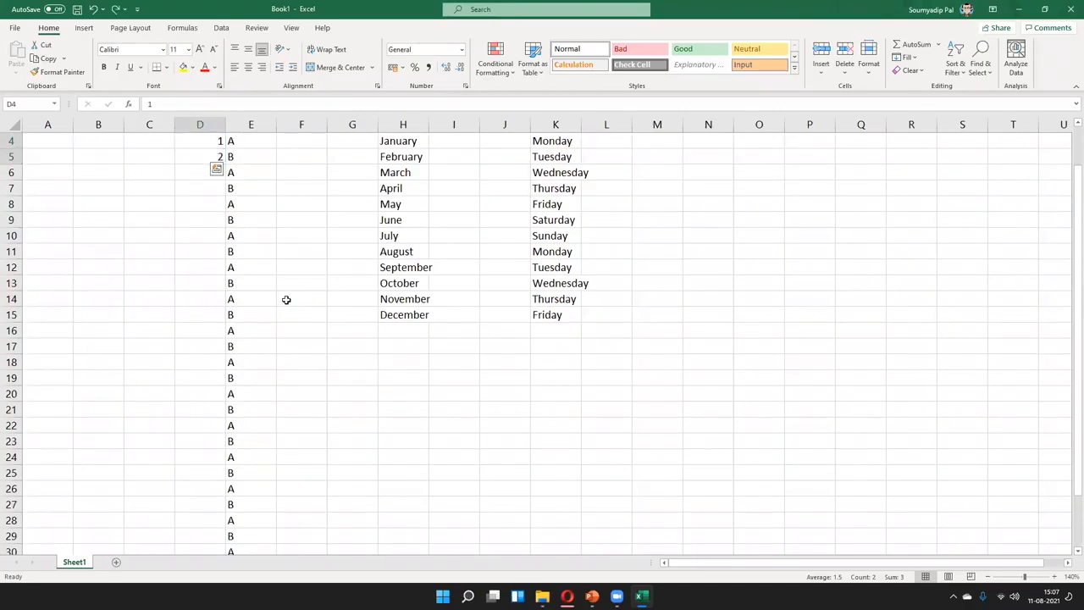
scroll(285, 300, "down", 2, "ctrl")
scroll(293, 386, "down", 1, "ctrl")
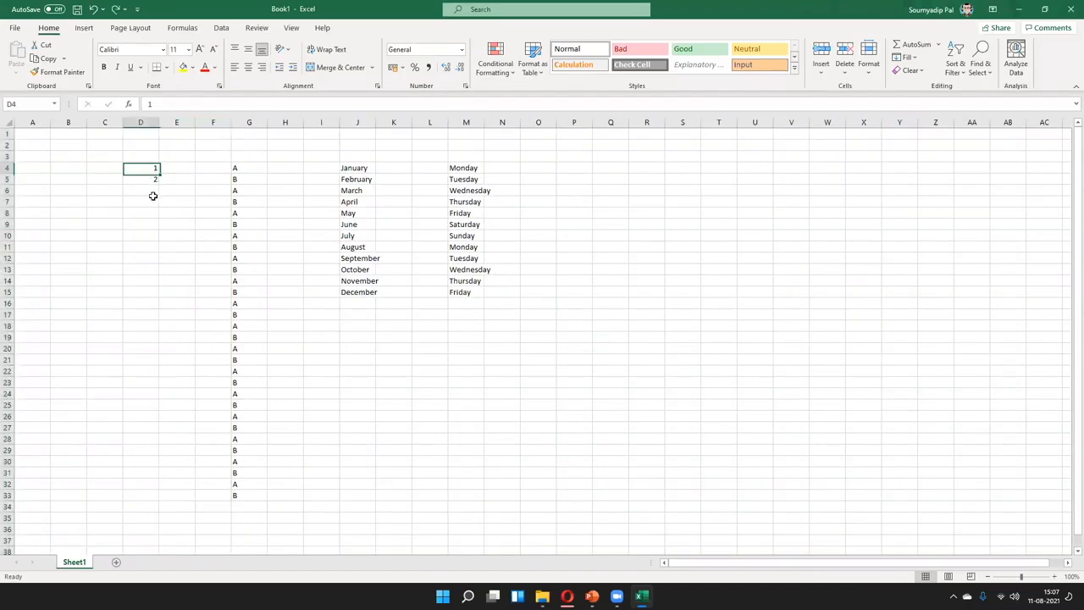
left_click_drag(141, 168, 148, 178)
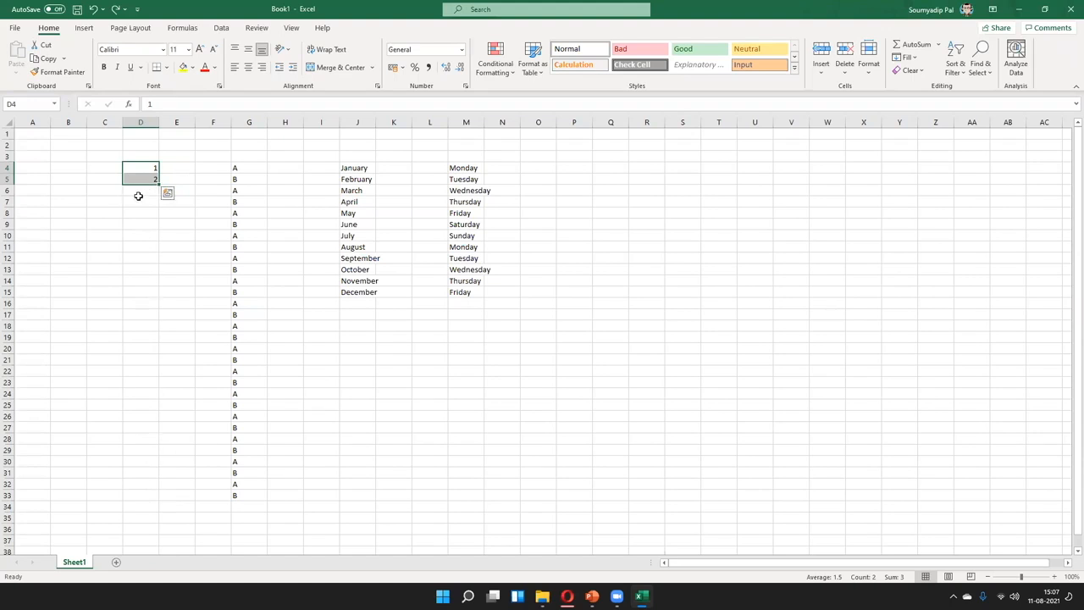
Step: Check whether columns E and C hold any data by going to their last row and returning to row 1
left_click(177, 122)
left_click(178, 153)
key("ctrl+Down")
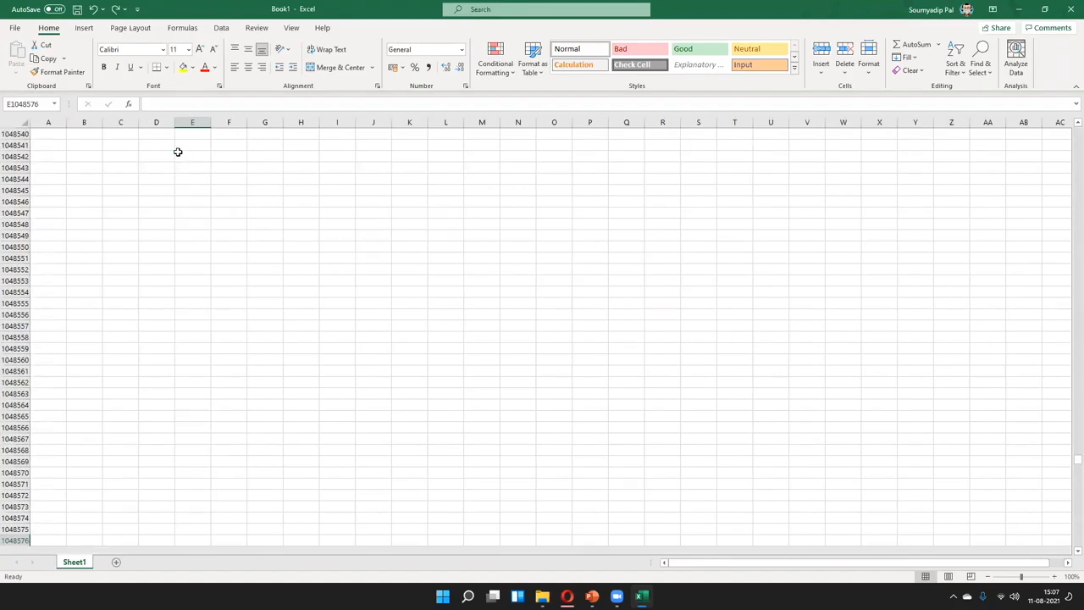
key("ctrl+Up")
key("Left")
key("Left")
key("ctrl+Down")
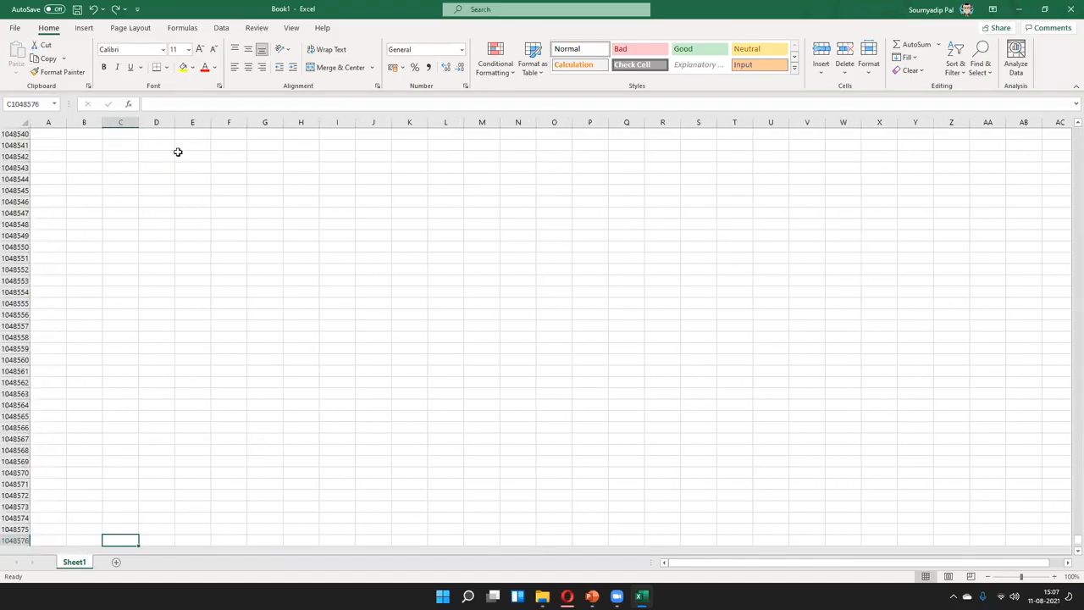
key("ctrl+Up")
key("Right")
key("Right")
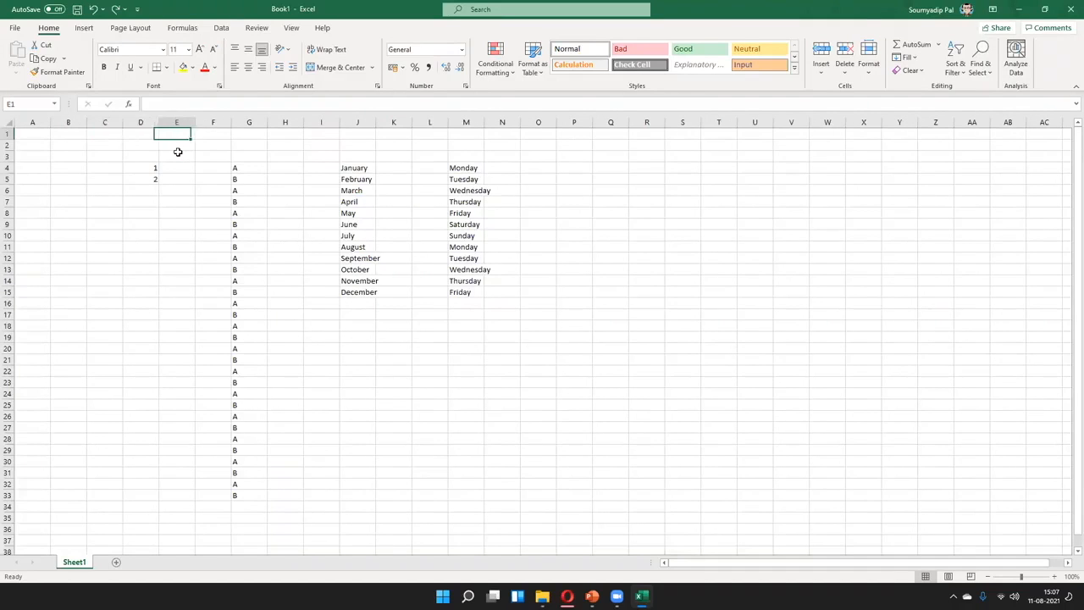
Step: Check whether column D holds any entries below D5 by going to the sheet's last row and back
key("Left")
key("Down")
key("Down")
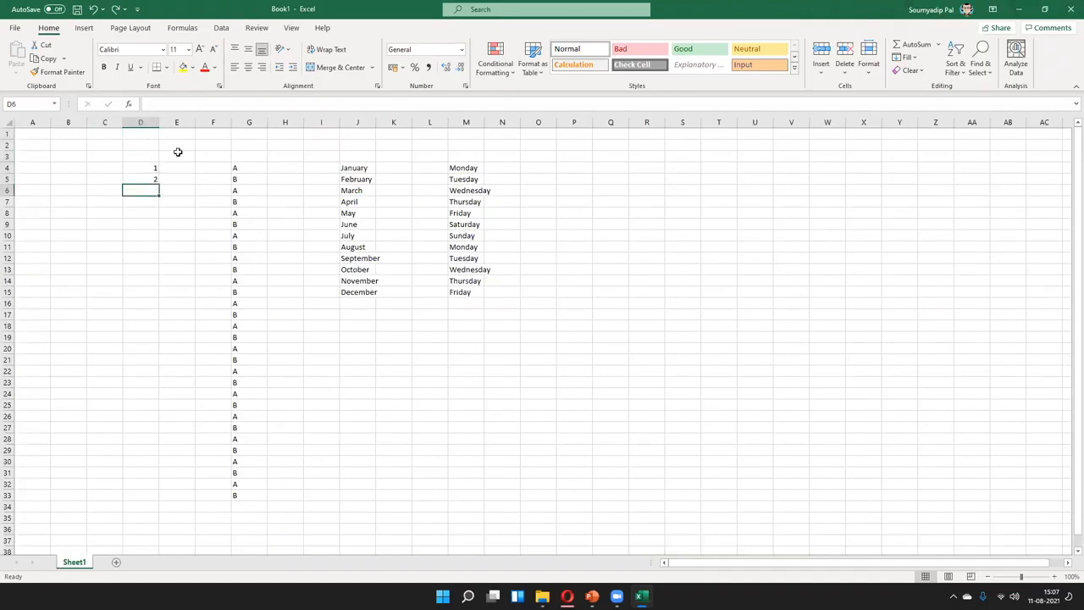
key("ctrl+Down")
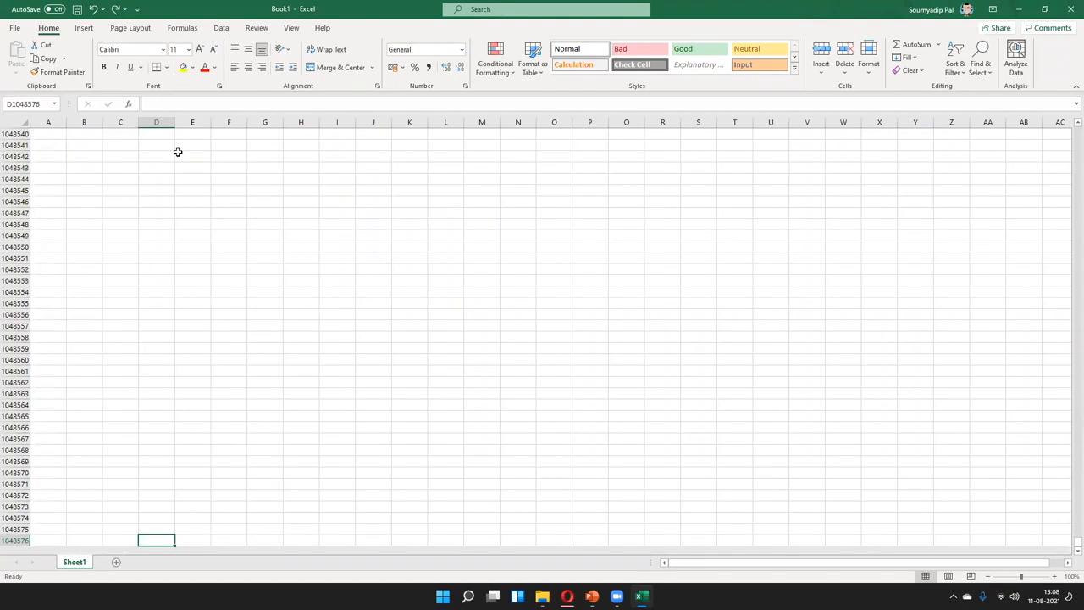
key("ctrl+Up")
key("ctrl+Up")
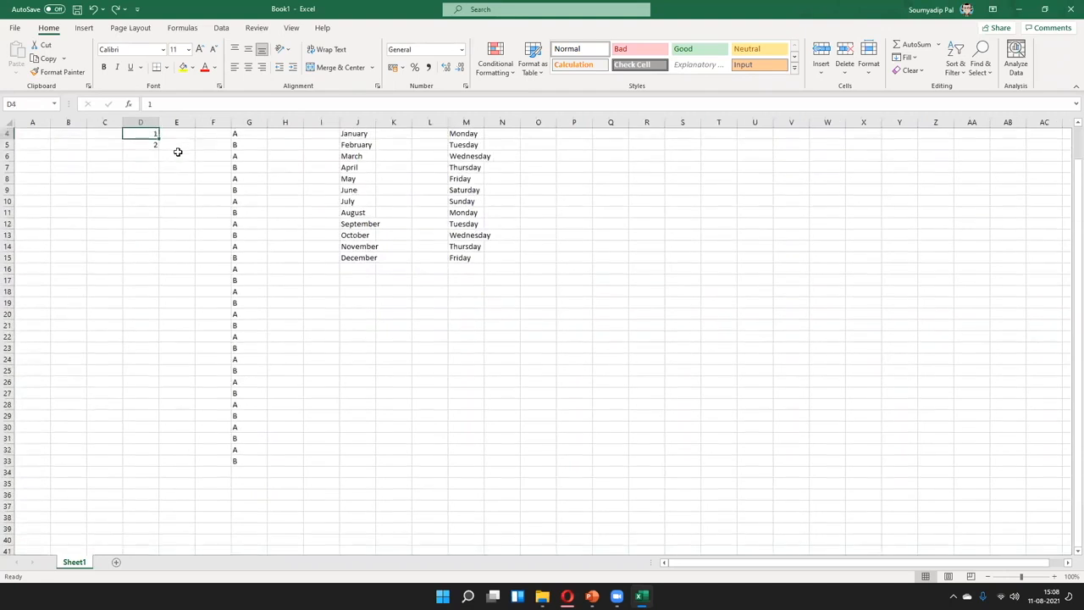
key("Down")
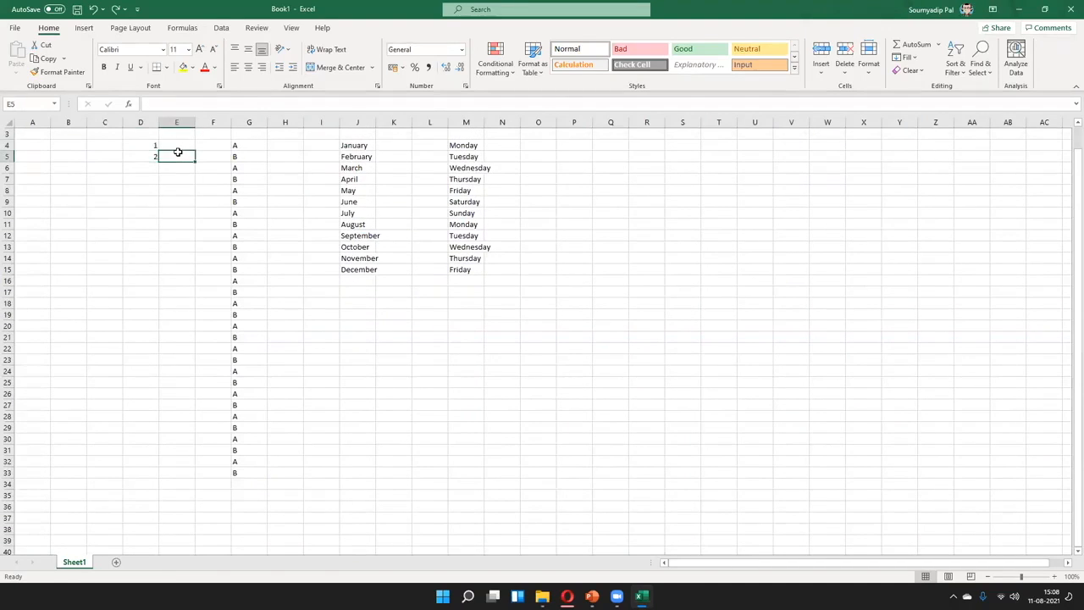
Step: Delete the empty columns E and F to bring the A/B list directly beside column D
left_click_drag(175, 122, 215, 122)
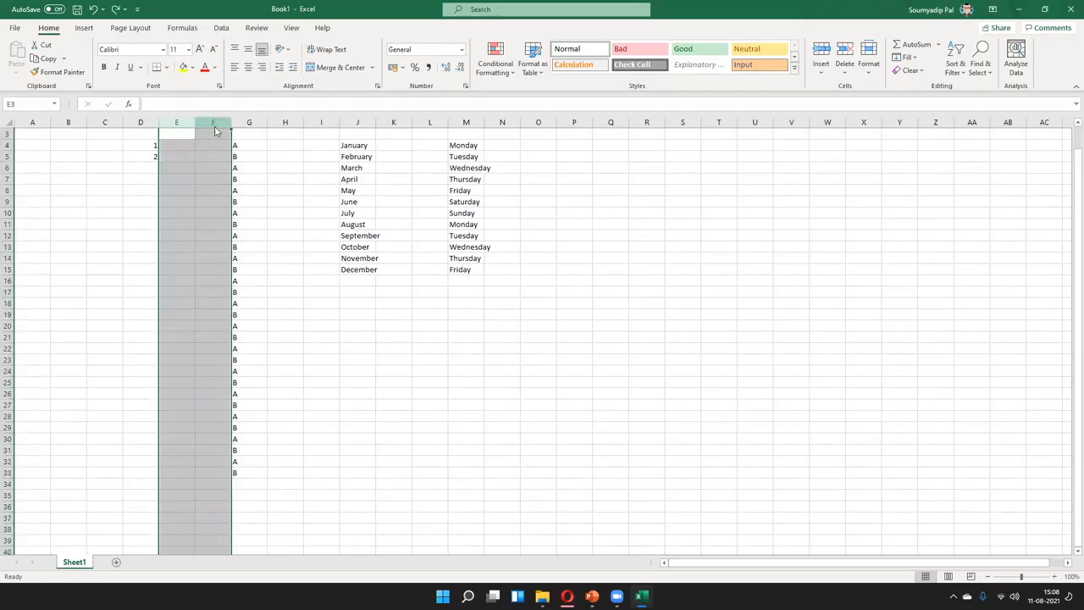
right_click(215, 122)
left_click(254, 231)
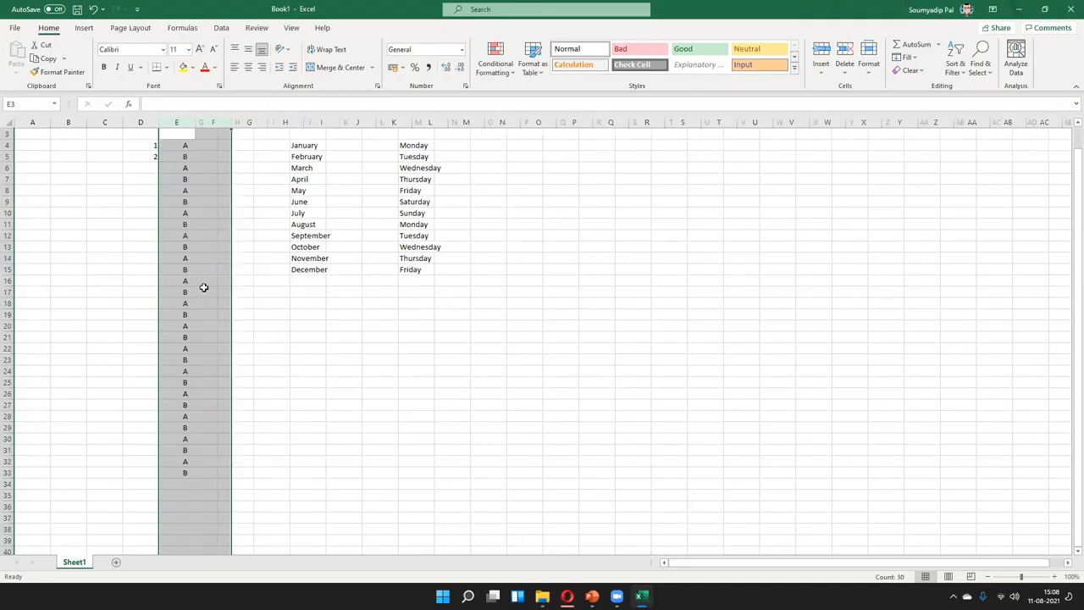
Step: Autofill D4:D5 down to the end of the adjacent A/B list, and undo the fill
left_click_drag(145, 145, 149, 156)
double_click(159, 161)
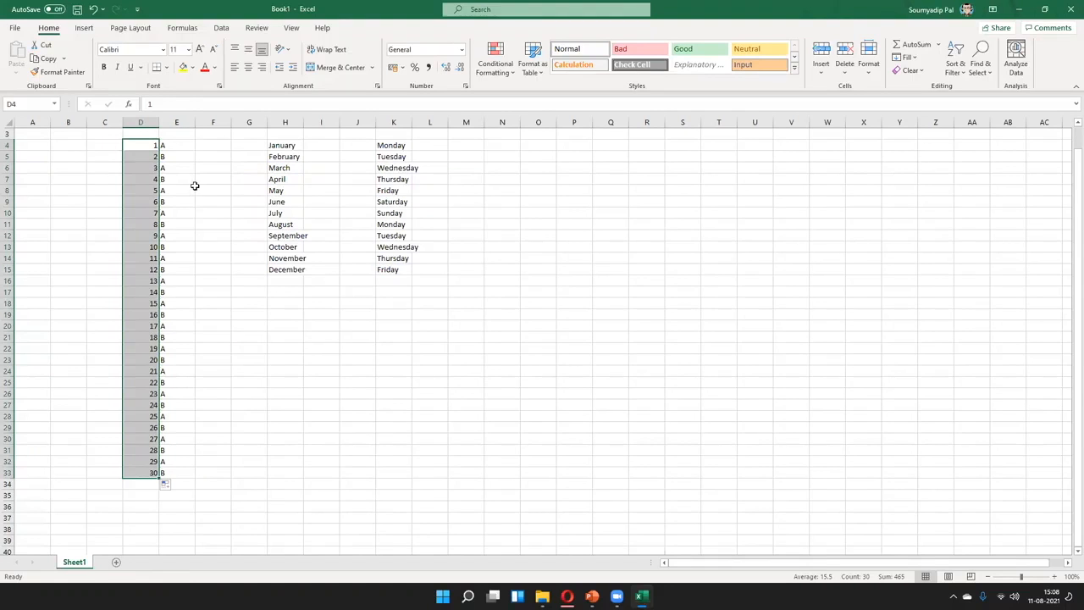
key("ctrl+z")
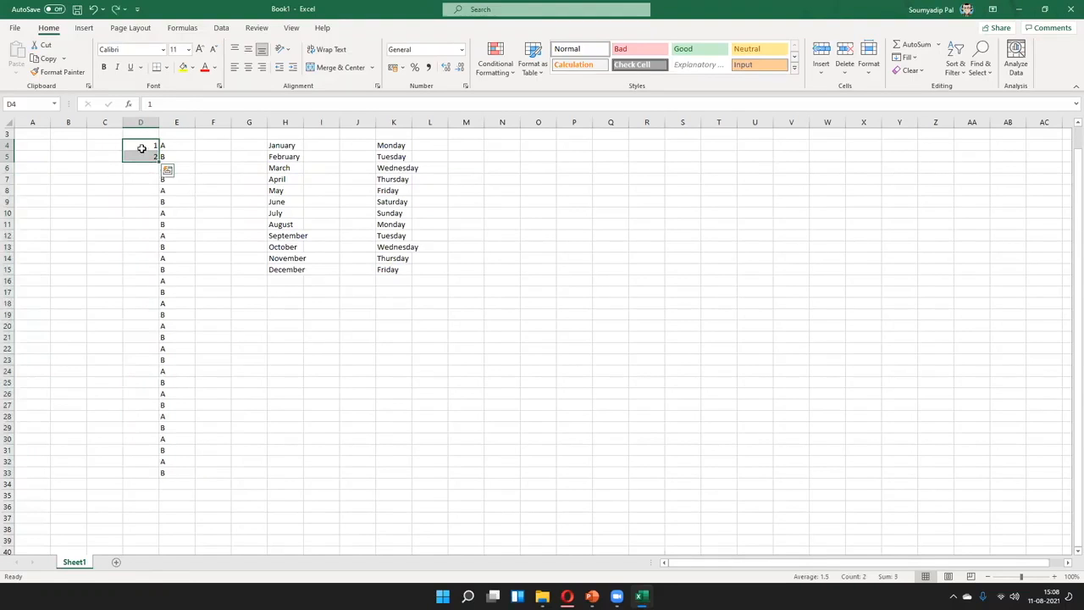
Step: Replace the starting values in column D with 10 in D4 and 15 in D5
left_click(141, 146)
type("10")
key("Return")
type("1")
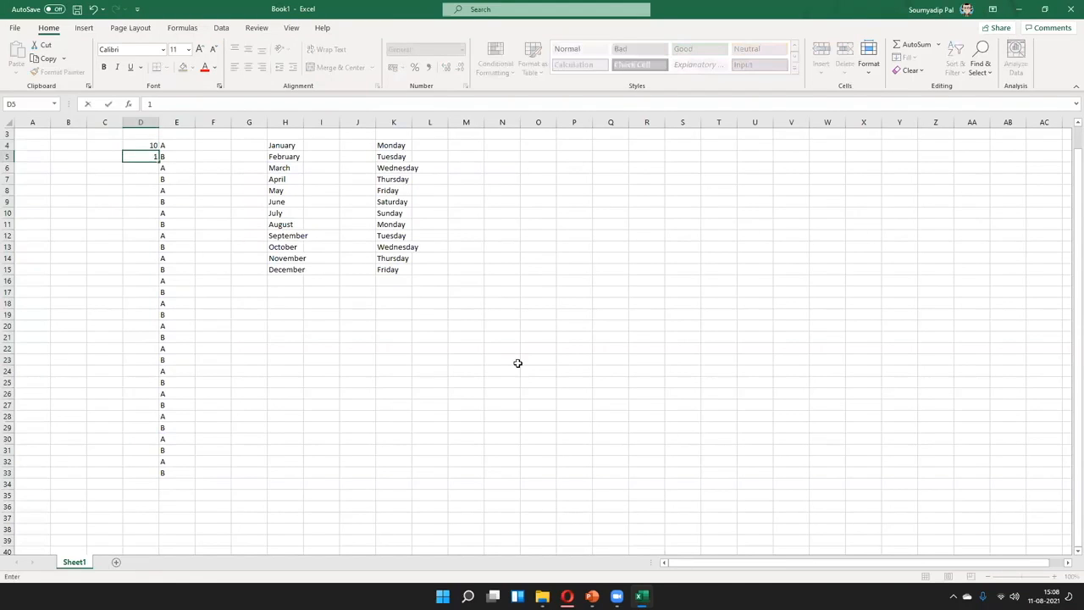
type("5")
key("Return")
Step: Autofill the series from D4:D5 down to the last row of the adjacent A/B list
left_click(142, 146)
left_click_drag(142, 147, 141, 159)
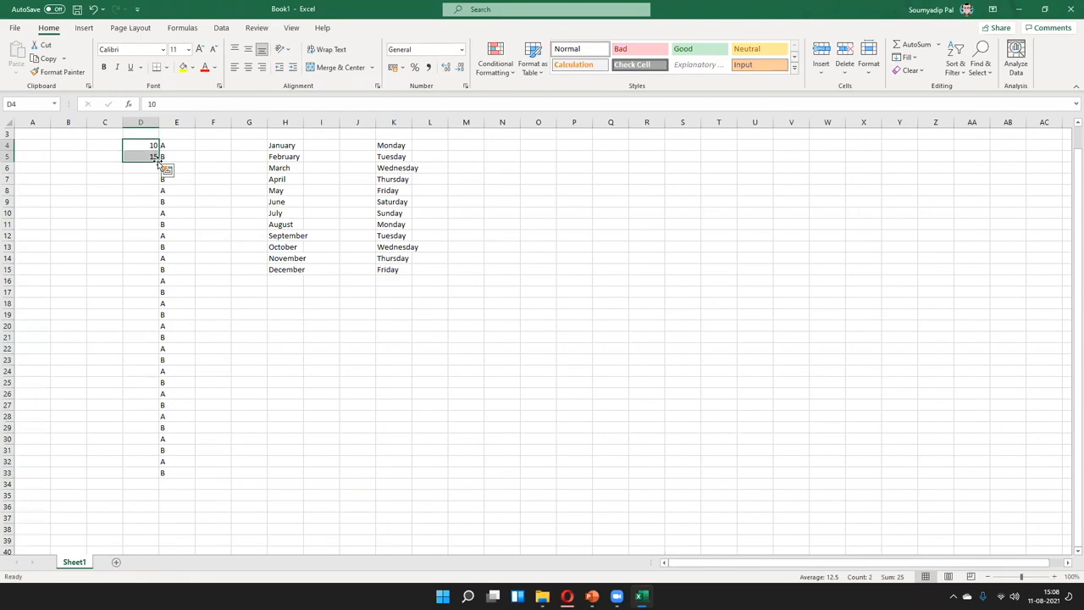
double_click(158, 162)
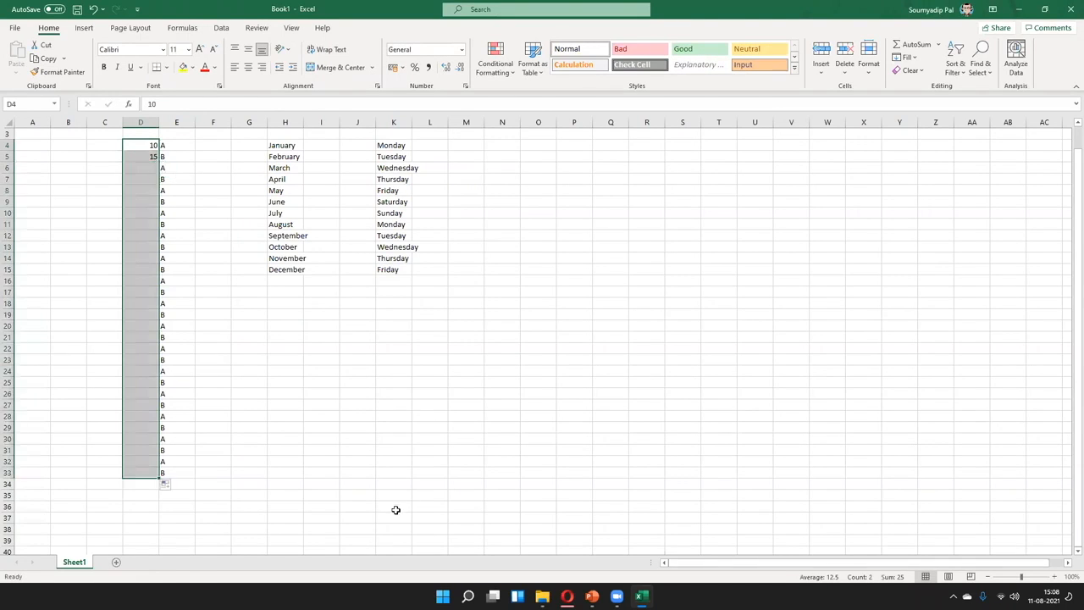
left_click(269, 359)
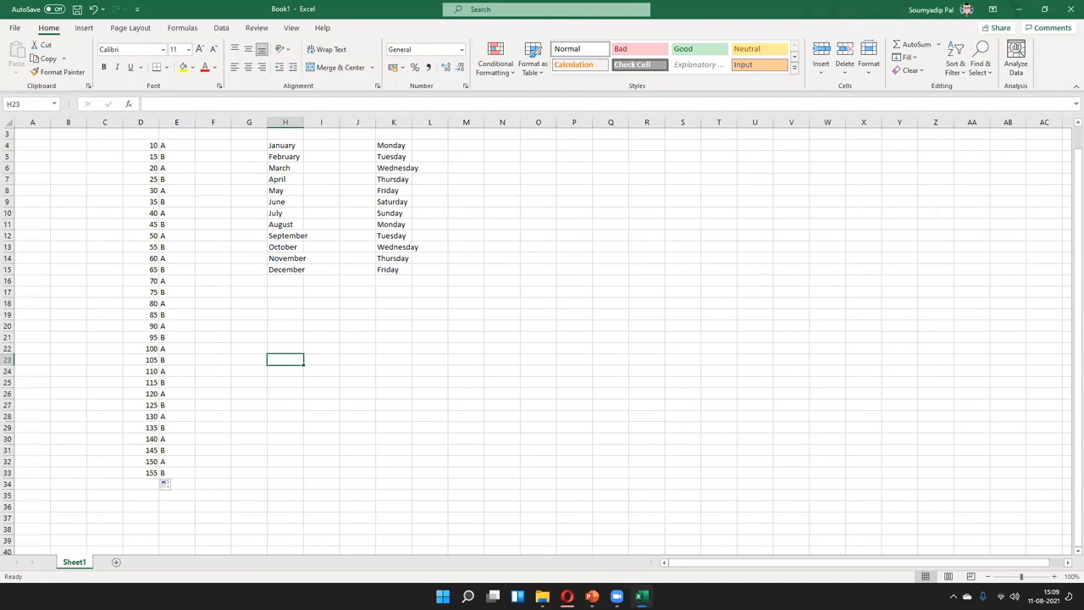
Step: Open workbook 01 from the Downloads folder to examine its Data and Analysis sheets, and close it
left_click(542, 596)
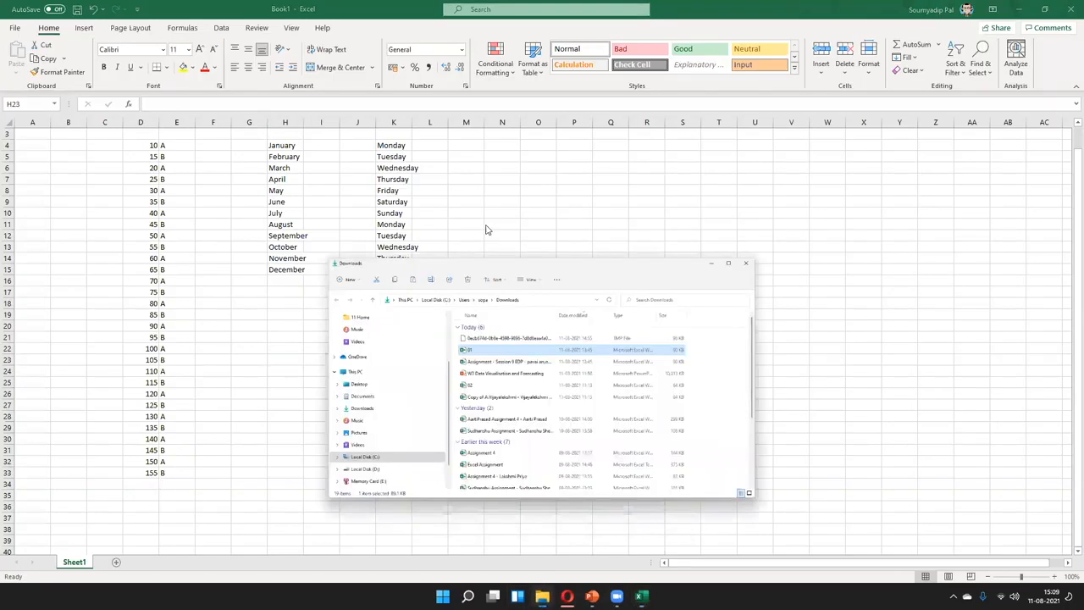
key("alt+F4")
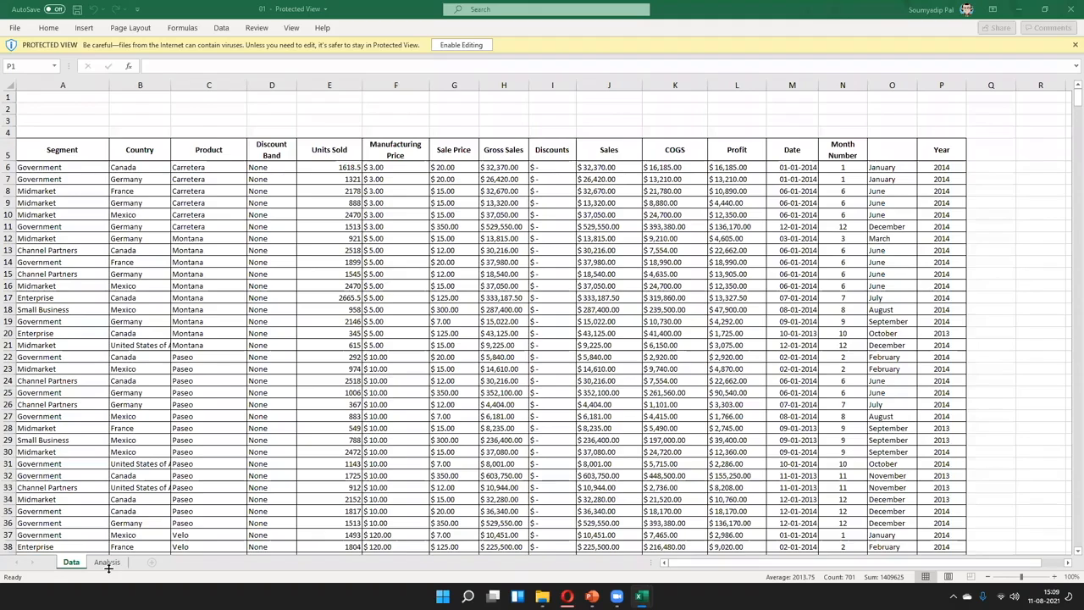
key("ctrl+Down")
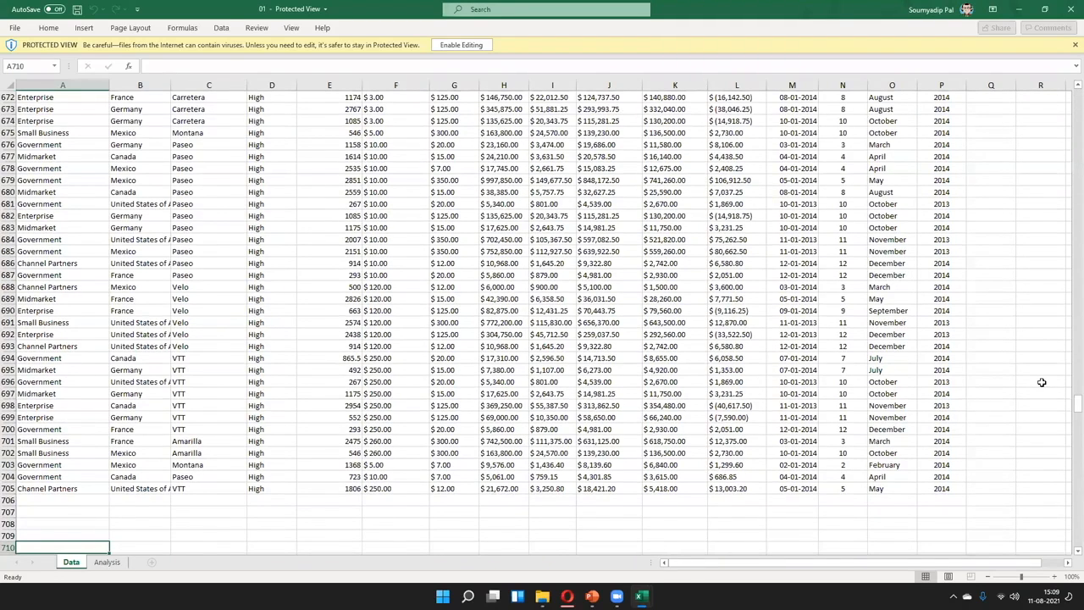
key("ctrl+Page_Down")
scroll(1042, 382, "down", 3)
scroll(1042, 382, "up", 3)
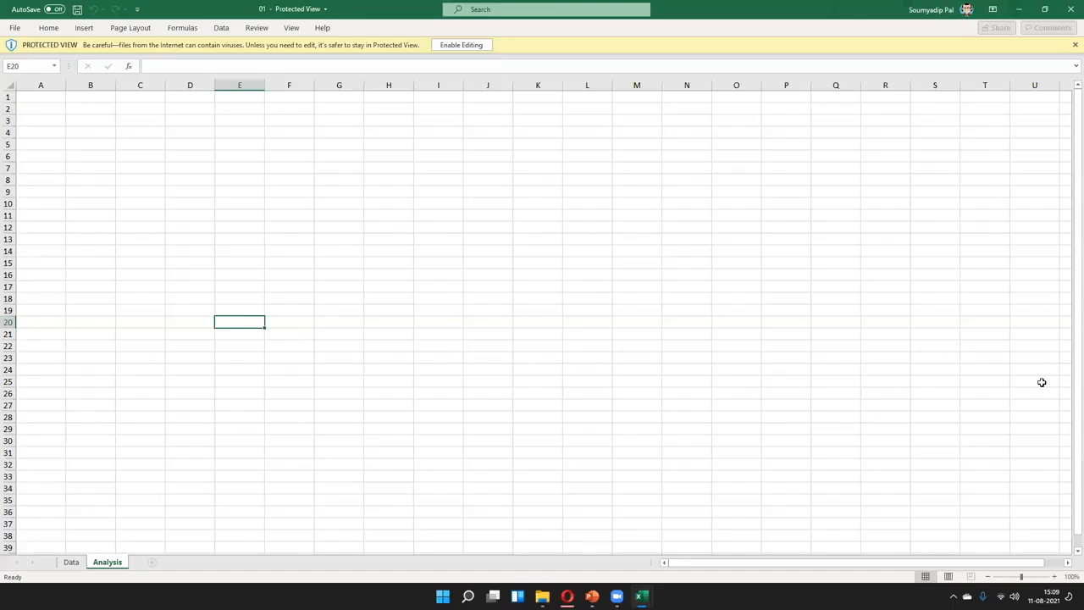
left_click(1069, 7)
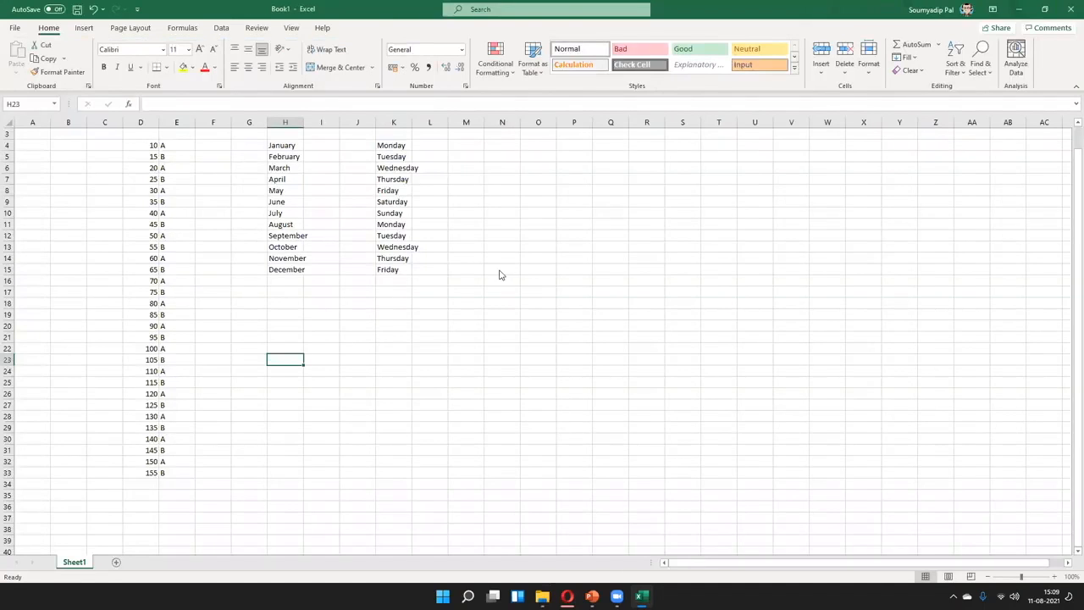
Step: Open workbook 02 from the Downloads folder and inspect header A1, the entries in D2:D13 and the formula in D1
key("alt+Tab")
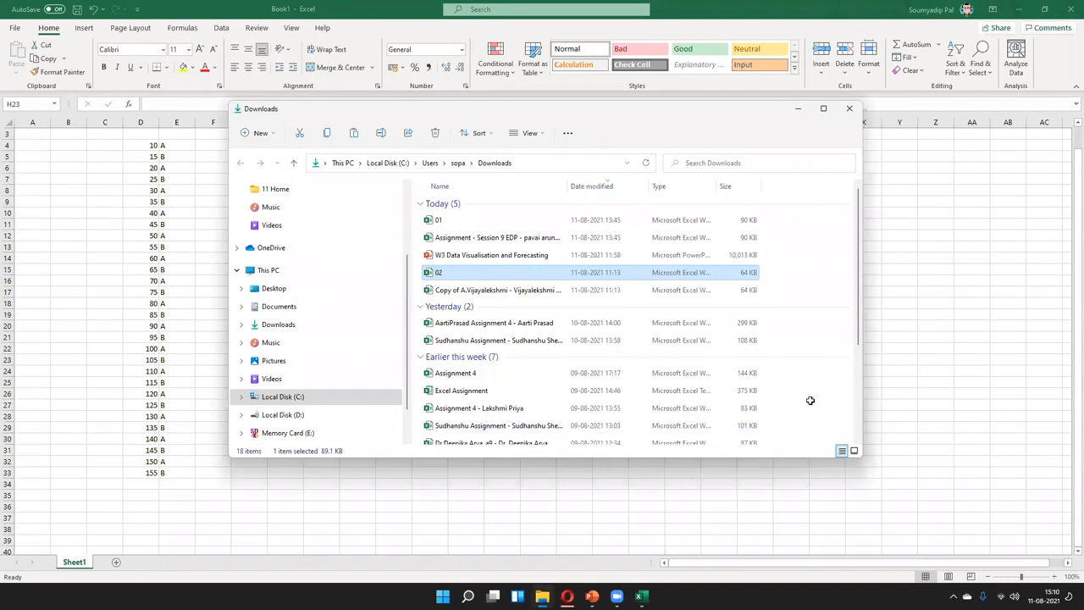
key("Return")
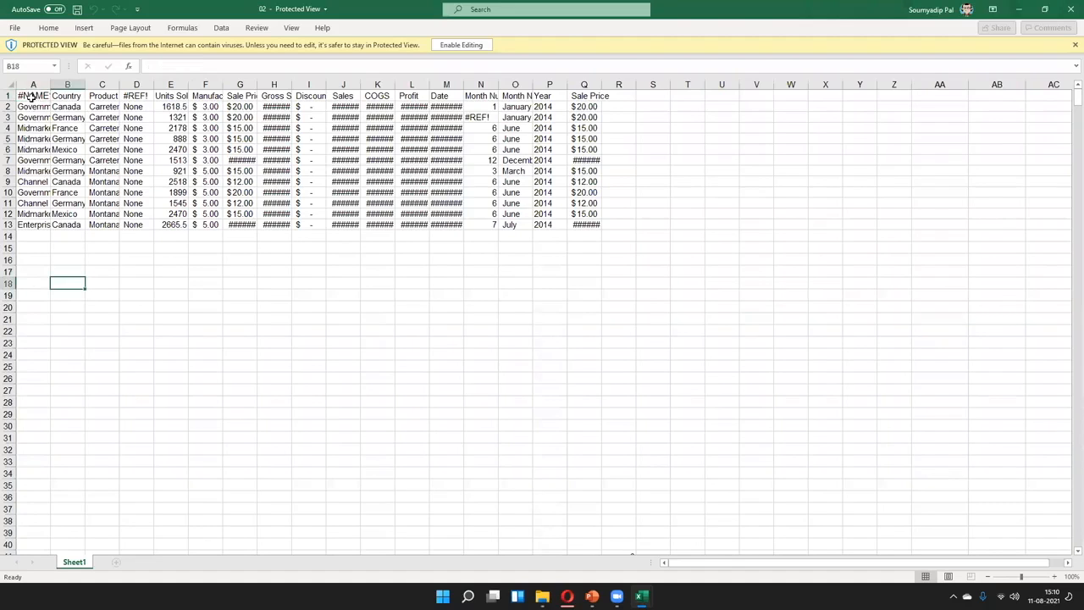
left_click(24, 95)
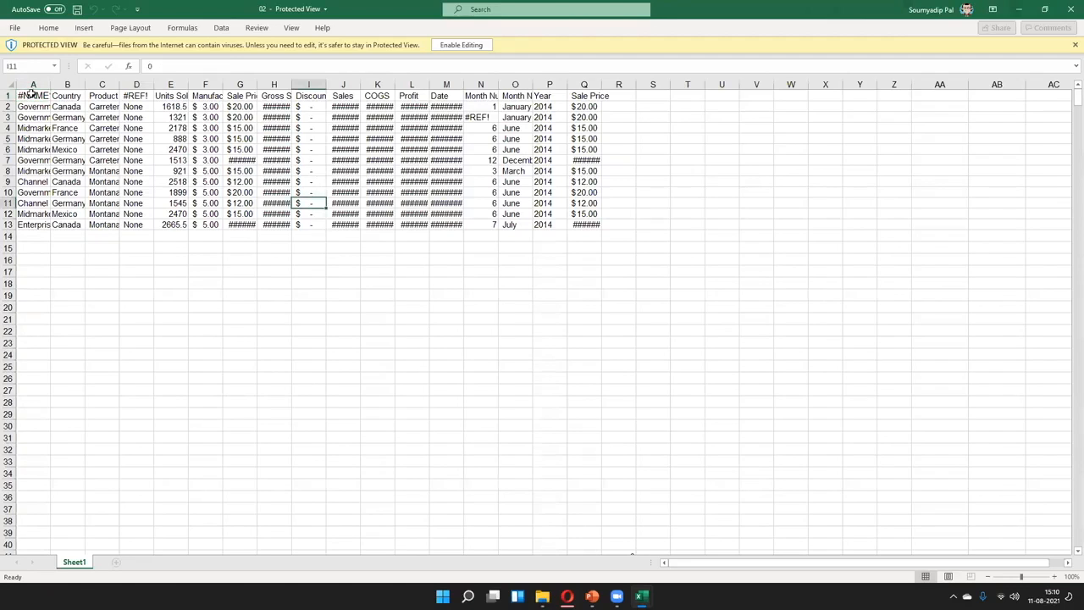
left_click(138, 107)
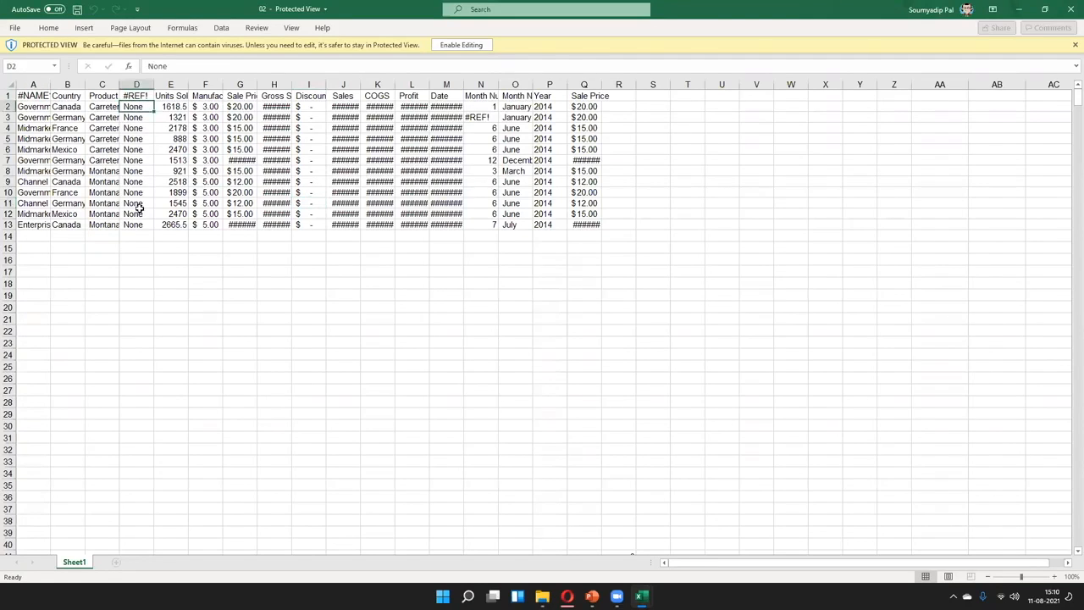
left_click(141, 224, "shift")
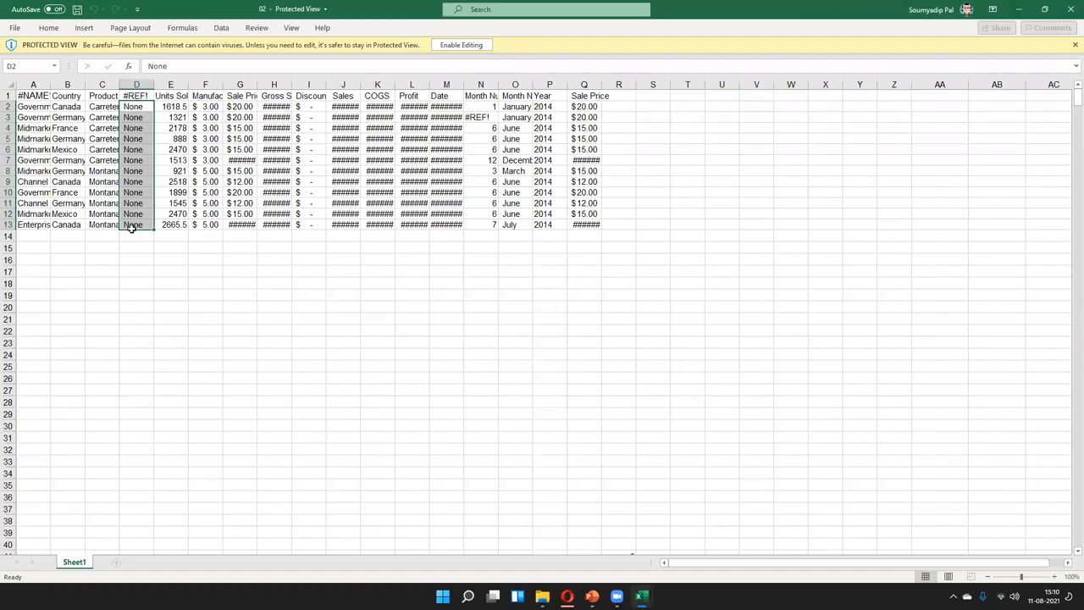
key("Up")
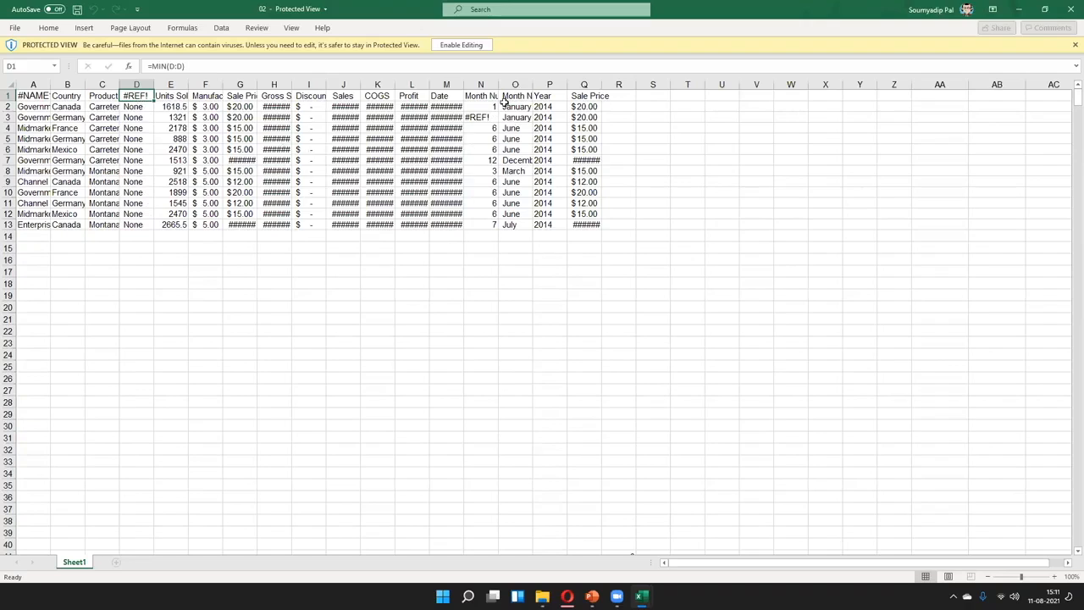
Step: Inspect the formula in N3 and the Month Number column it refers to, and close workbook 02
left_click(481, 117)
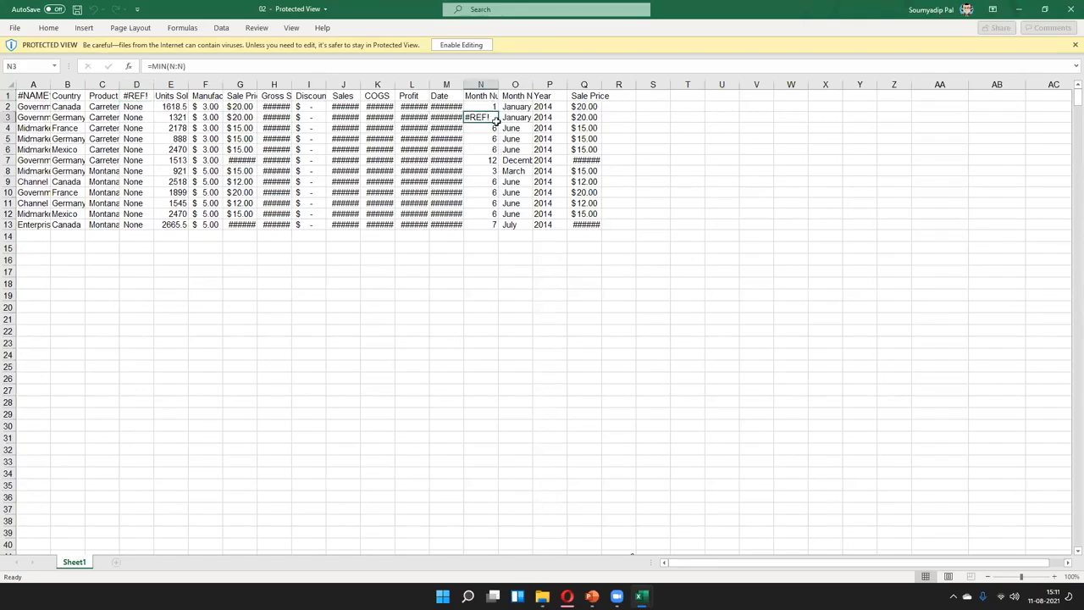
left_click(480, 402)
left_click(486, 119)
left_click(485, 77)
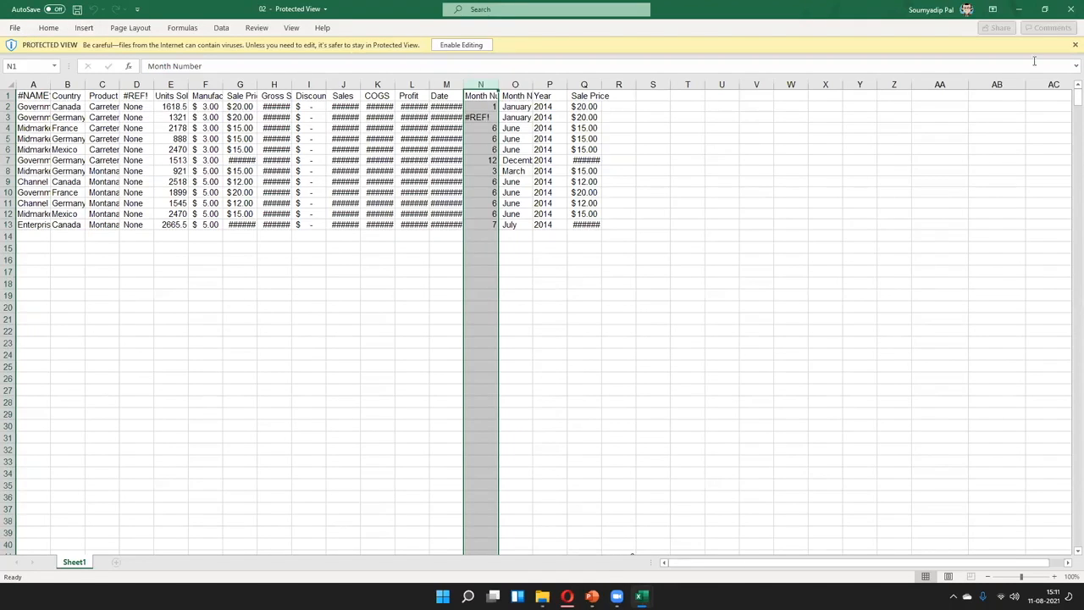
left_click(1075, 44)
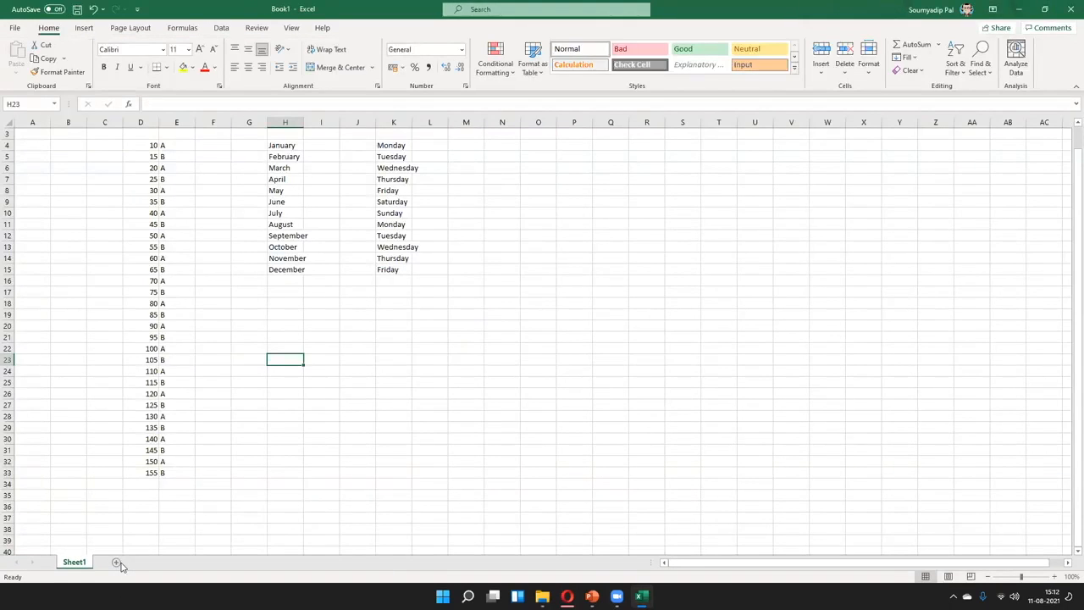
Step: Clear the month and weekday lists by deleting the contents of columns H through K in Book1
left_click(285, 121)
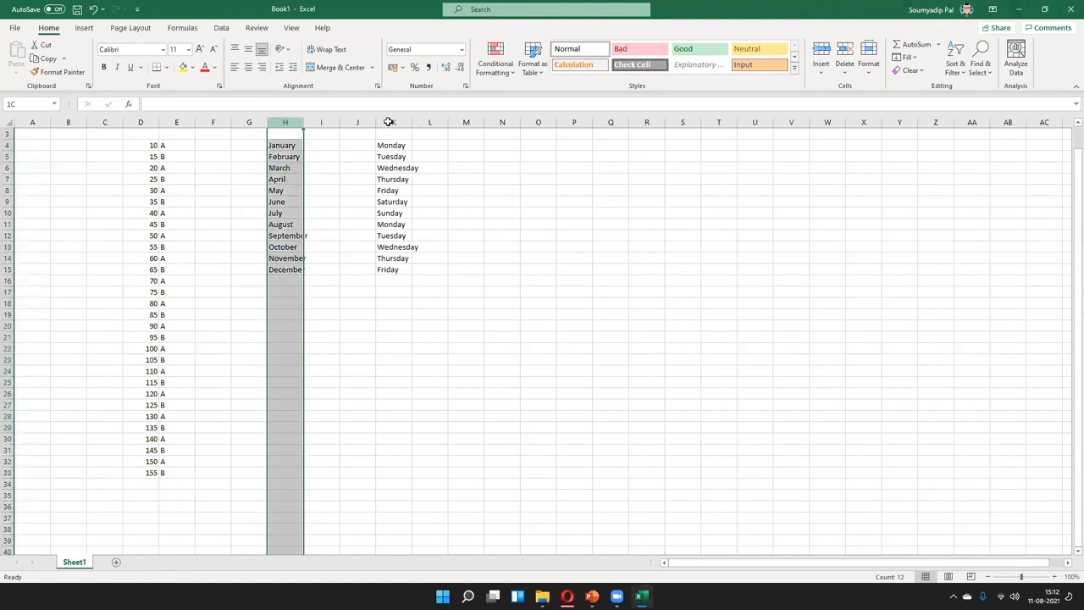
left_click(389, 122, "shift")
right_click(394, 123)
key("Escape")
key("Delete")
left_click(513, 313)
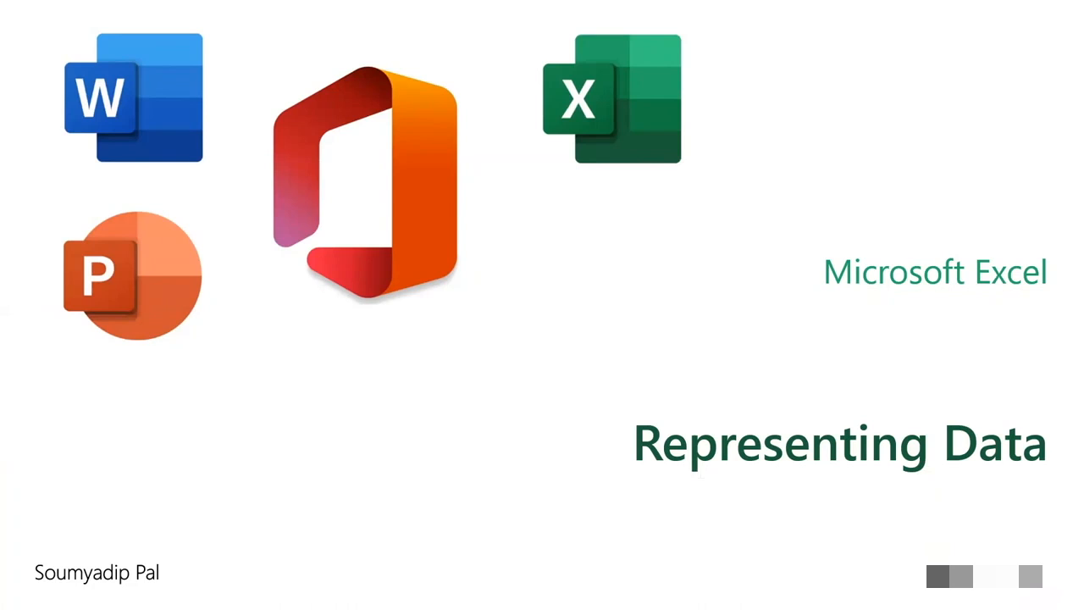
key("Right")
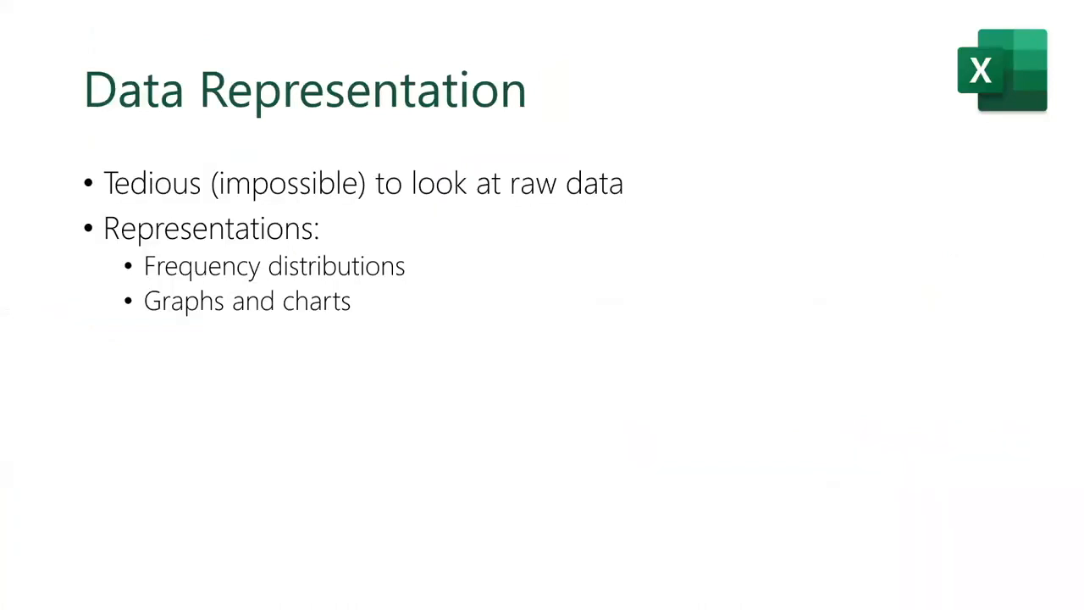